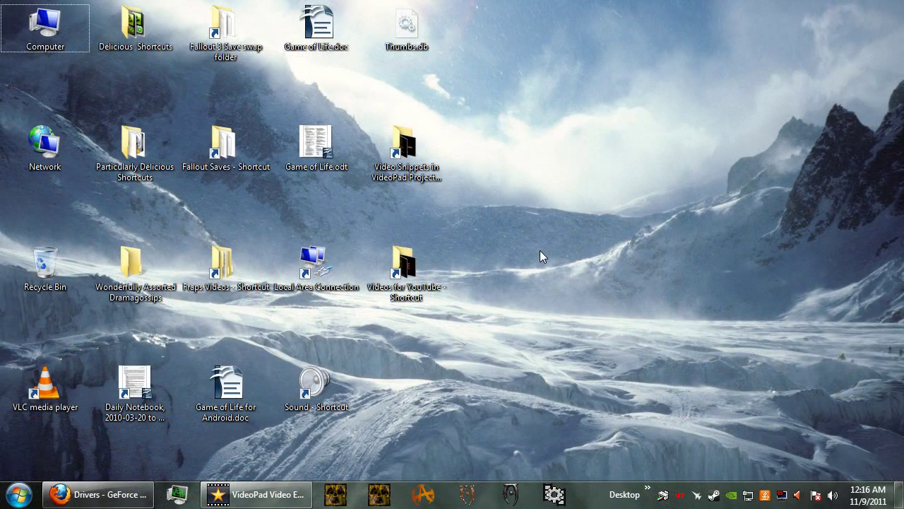
Step: Search for and save the GeForce 285.62 driver for a GTX 570 on Windows 7 64-bit
click(94, 496)
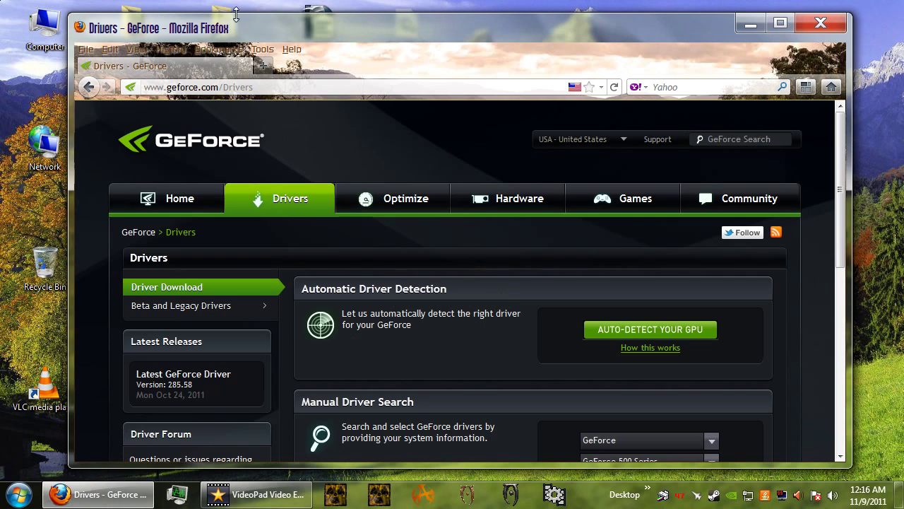
drag(240, 14, 240, 4)
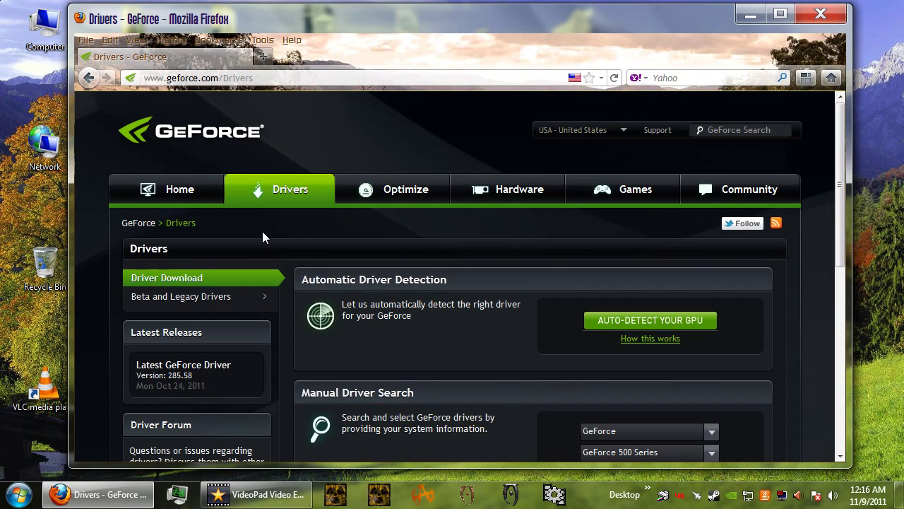
scroll(537, 346, down, 4)
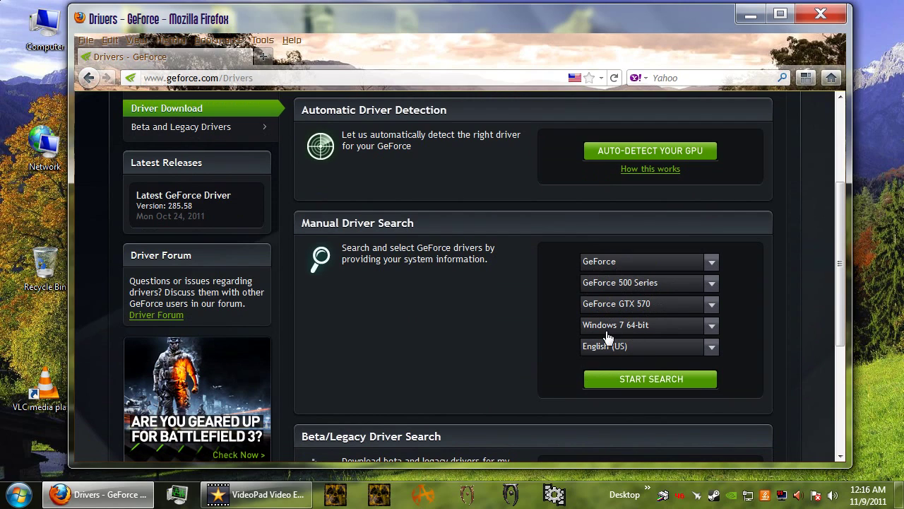
click(632, 386)
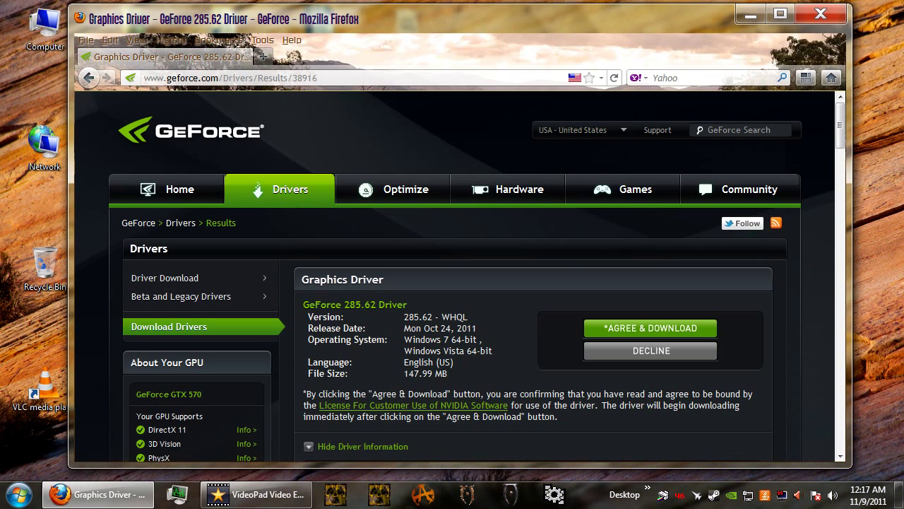
click(651, 332)
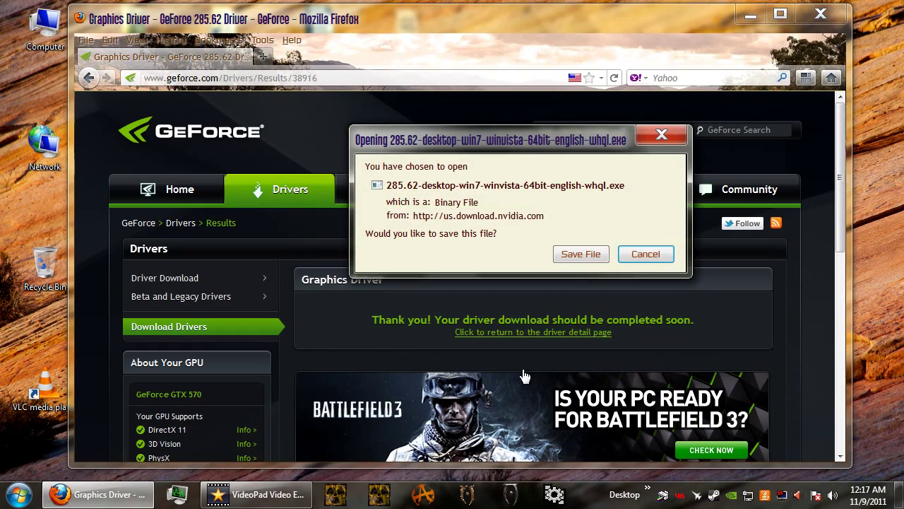
click(582, 255)
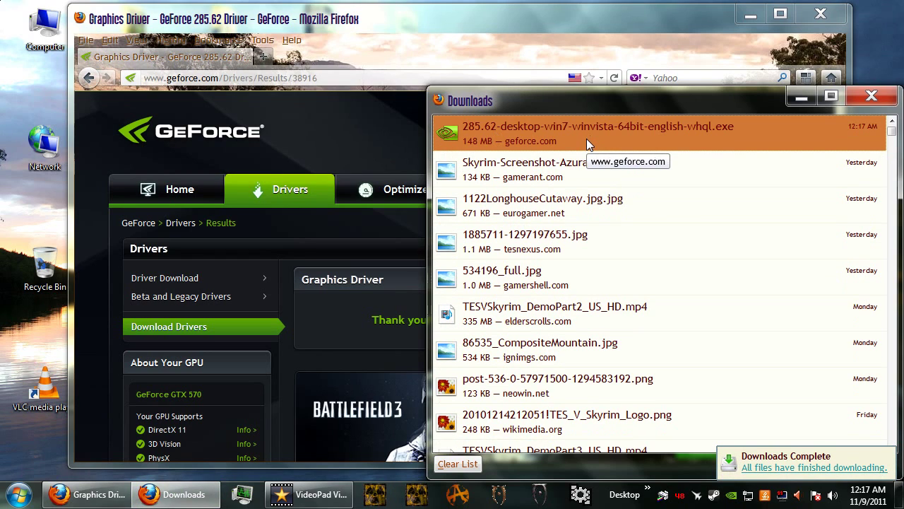
Step: Run the 285.62 installer with the default extraction folder, accept the licence, and choose Express installation
double_click(586, 139)
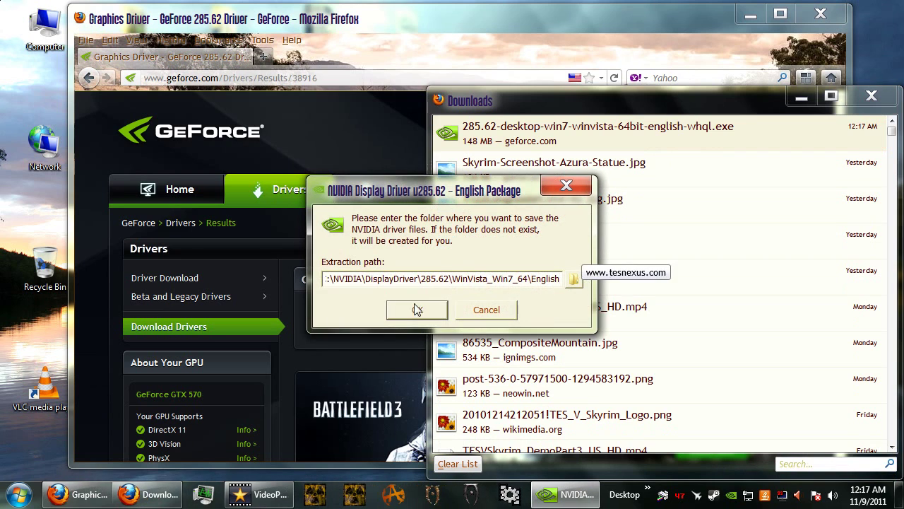
click(416, 311)
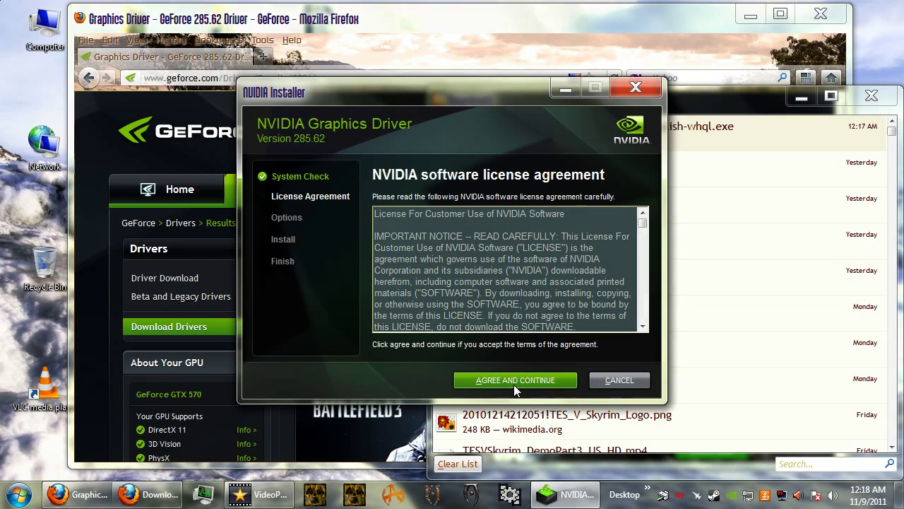
click(514, 381)
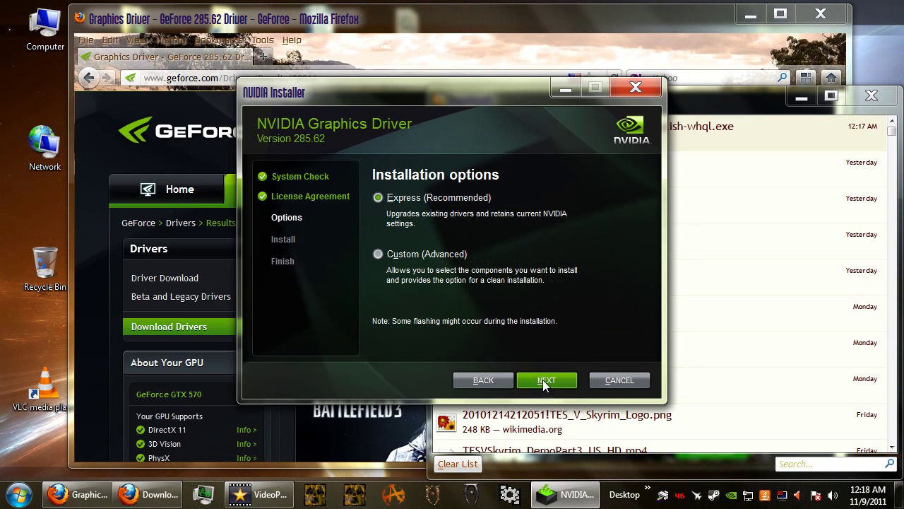
click(544, 382)
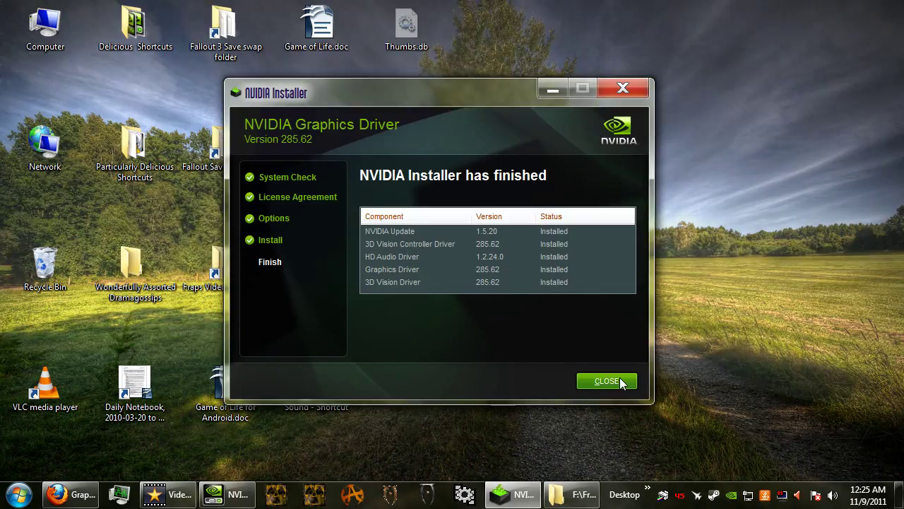
Step: Close the finished installer and show NVIDIA Control Panel's Global Settings on Manage 3D Settings
click(614, 380)
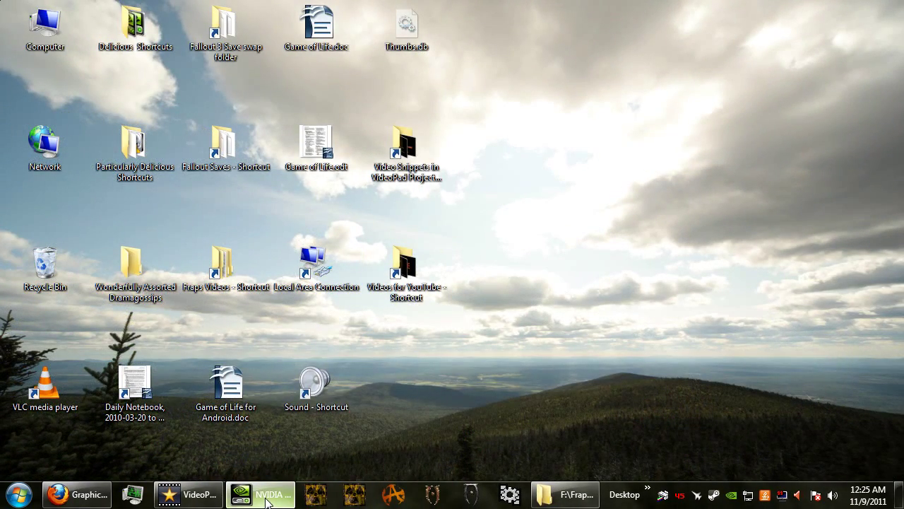
mouse_move(266, 500)
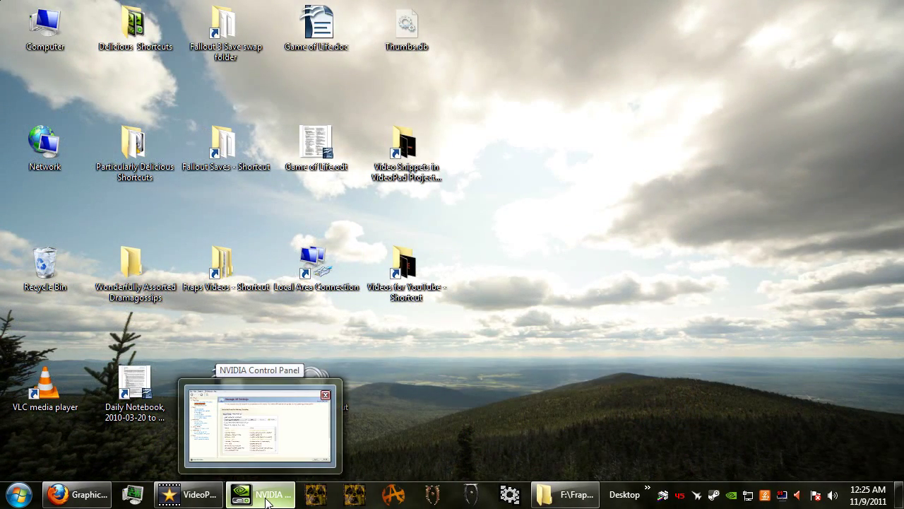
click(267, 500)
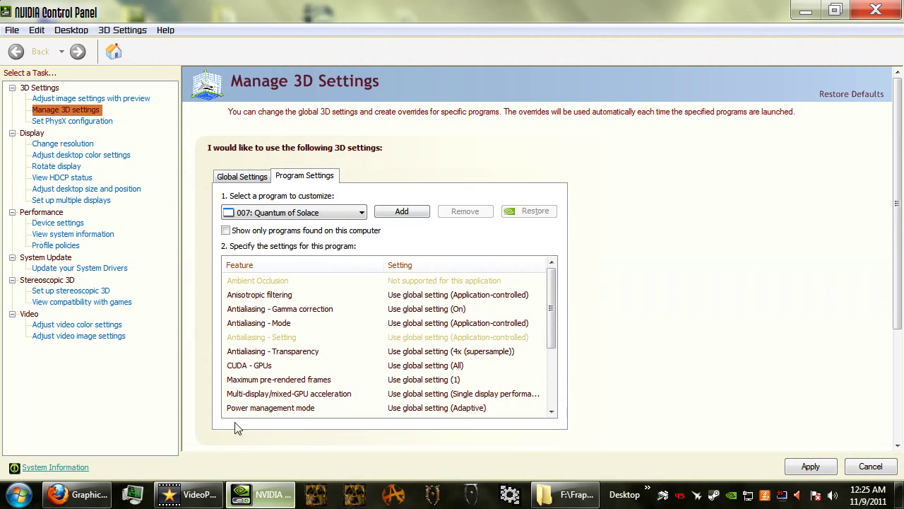
click(243, 178)
mouse_move(551, 276)
mouse_down()
mouse_move(558, 363)
mouse_move(549, 271)
mouse_up()
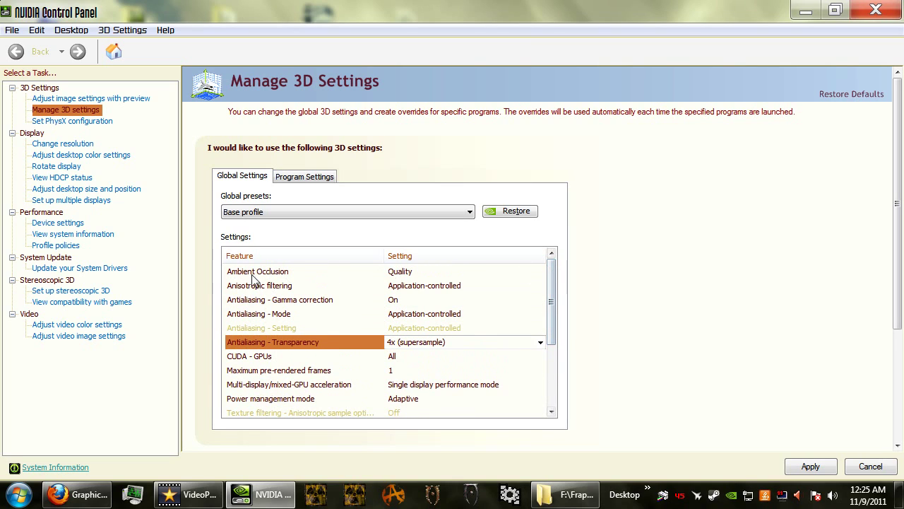
Step: Check the Ambient Occlusion options, leaving it set to Quality
click(419, 273)
click(540, 271)
click(540, 271)
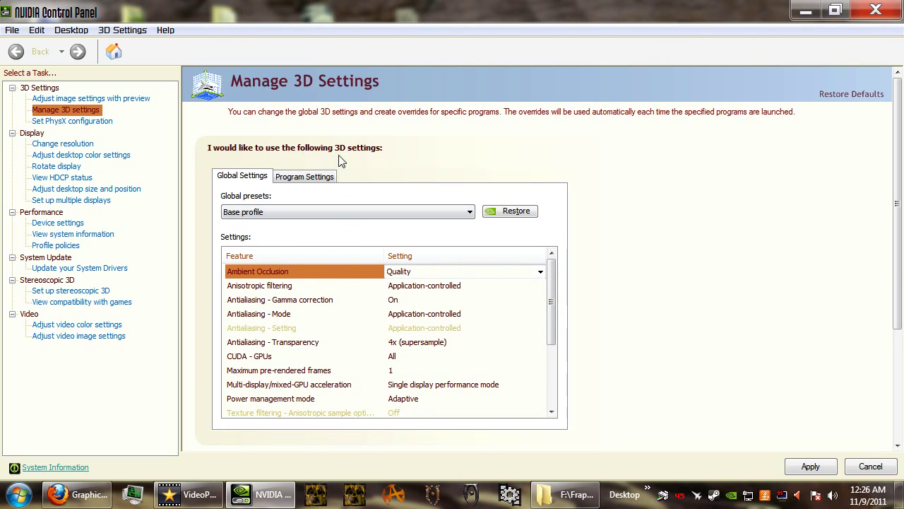
Step: Browse the Program Settings list of games without selecting any program
click(299, 178)
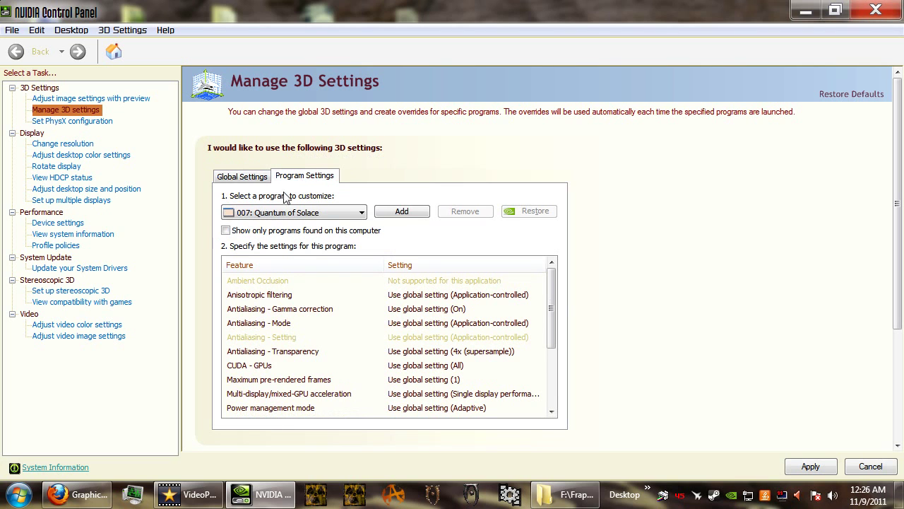
click(365, 215)
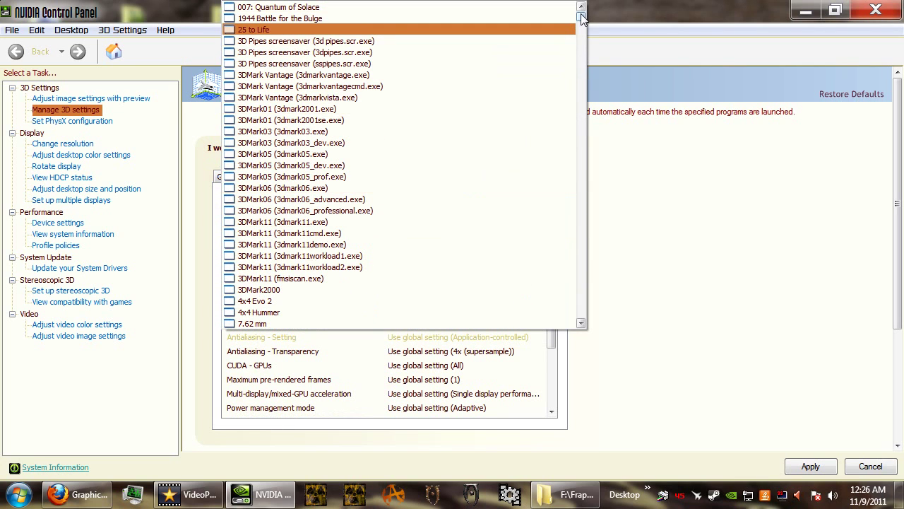
drag(581, 19, 578, 106)
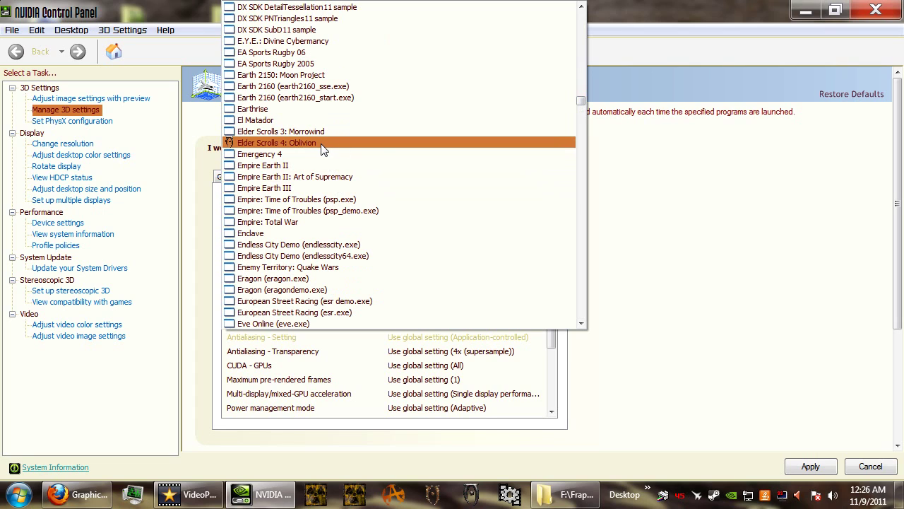
click(650, 269)
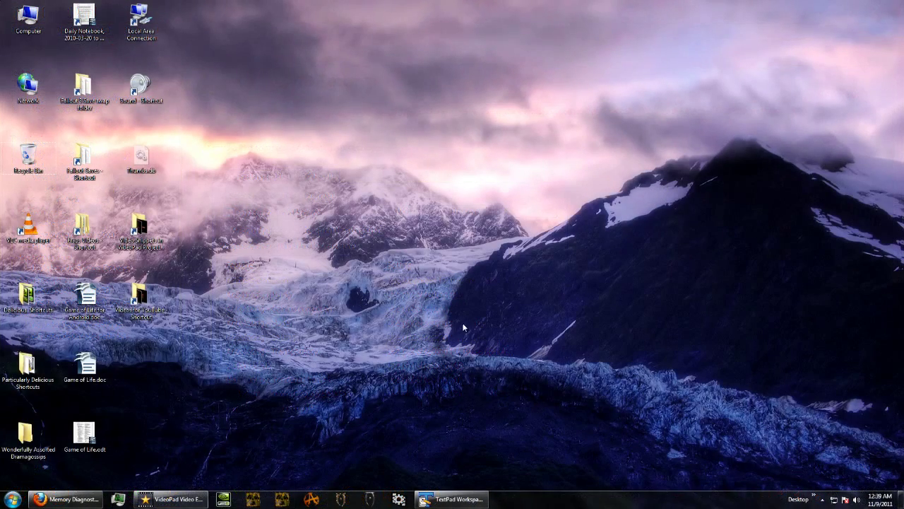
Step: Bring Firefox up and scroll the SevenForums tutorial to the 'Here's How' steps for mdsched
click(73, 500)
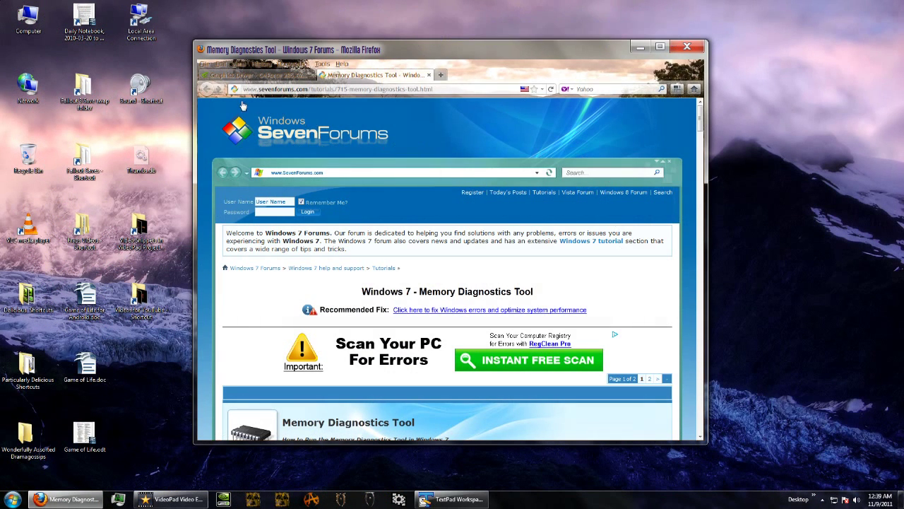
scroll(641, 220, down, 15)
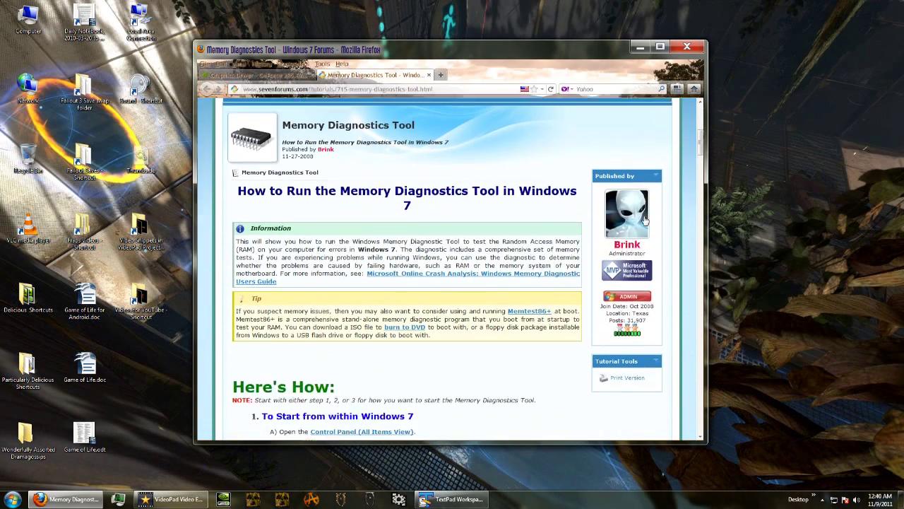
scroll(641, 220, down, 1)
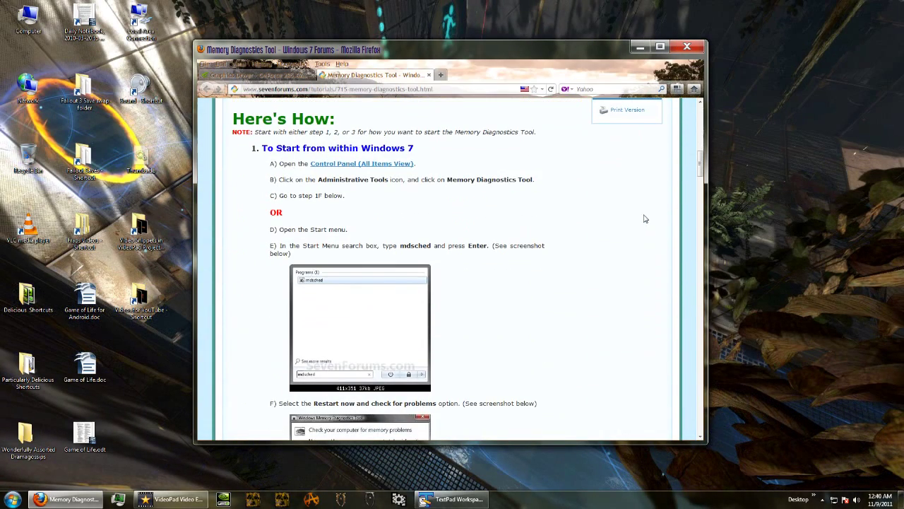
scroll(623, 231, down, 2)
scroll(620, 228, up, 1)
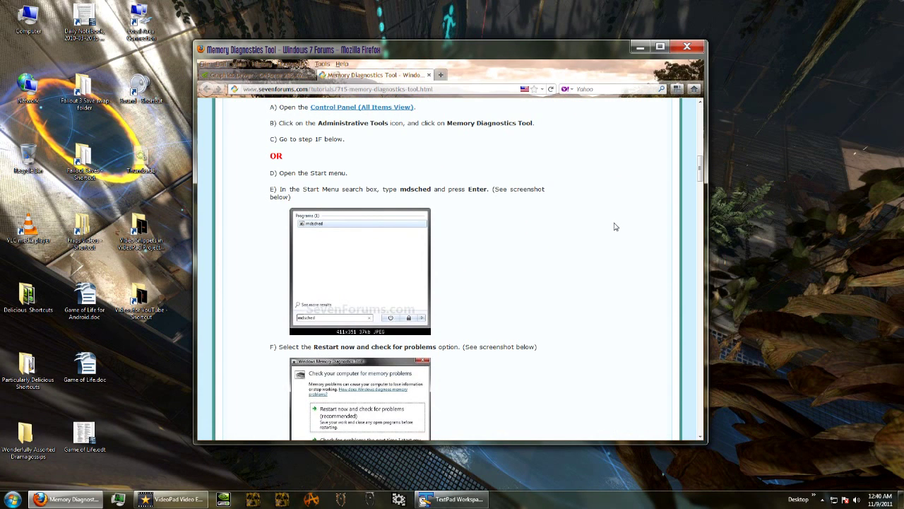
scroll(614, 225, up, 1)
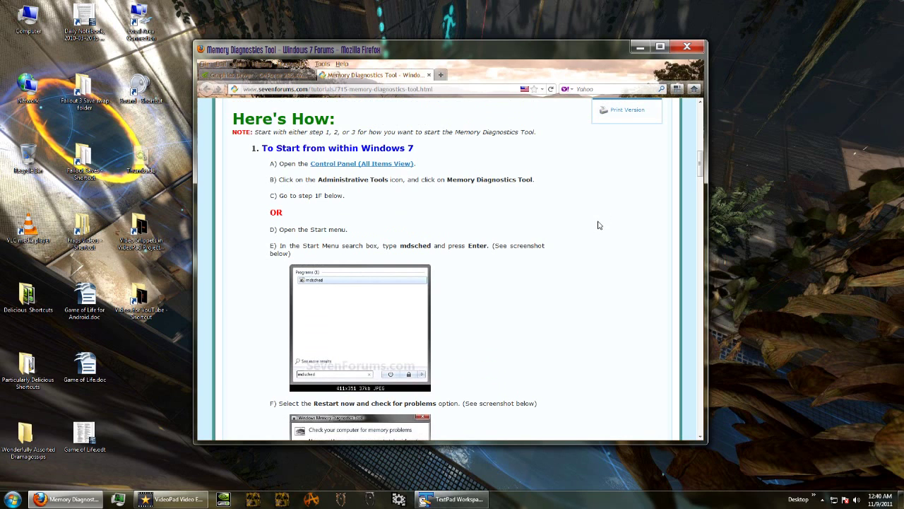
scroll(565, 239, down, 1)
scroll(503, 272, up, 1)
Step: Launch mdsched from the Start menu and choose to check for problems at next startup
click(11, 501)
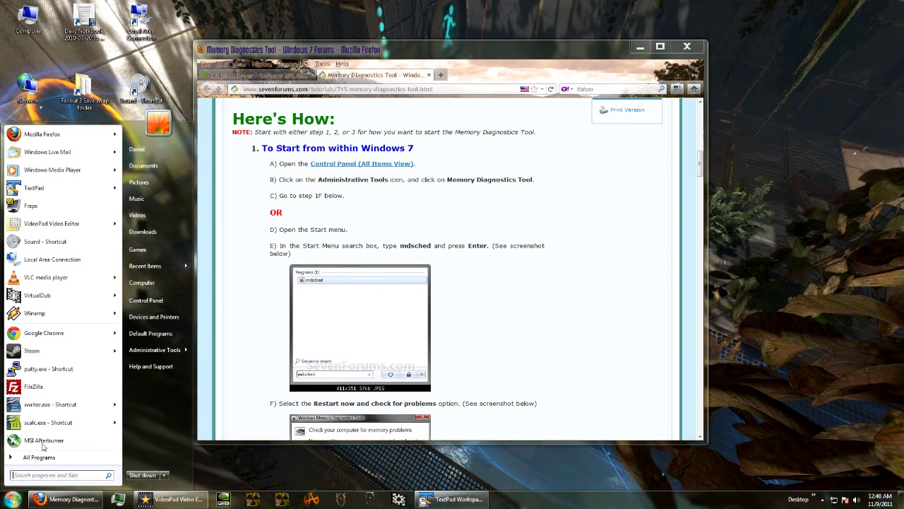
mouse_move(64, 405)
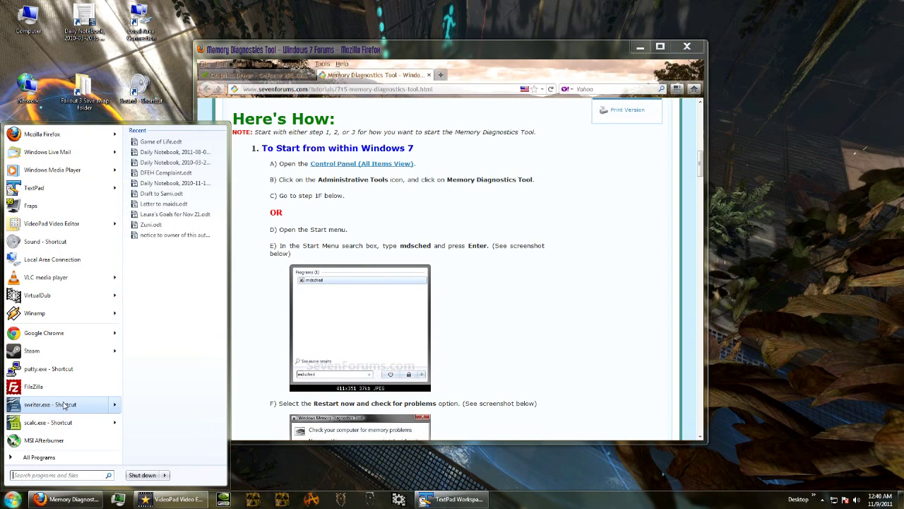
text(mdsched)
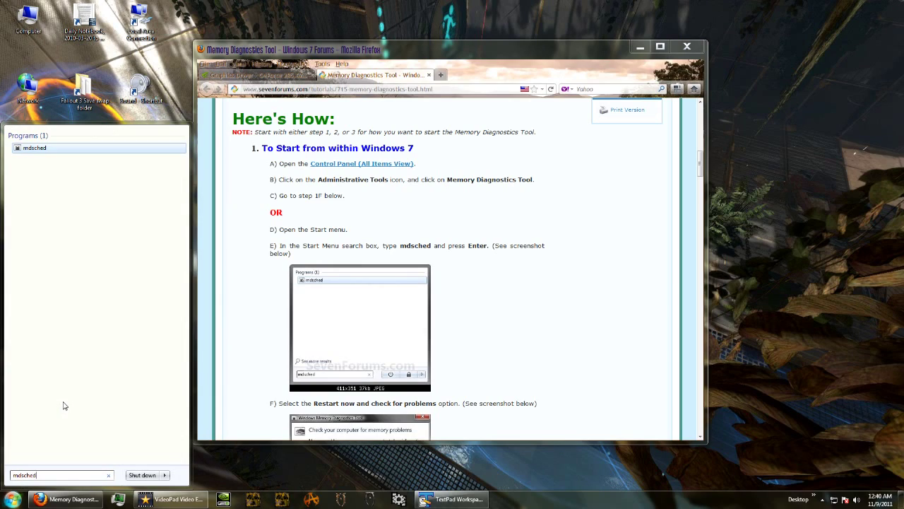
key(Return)
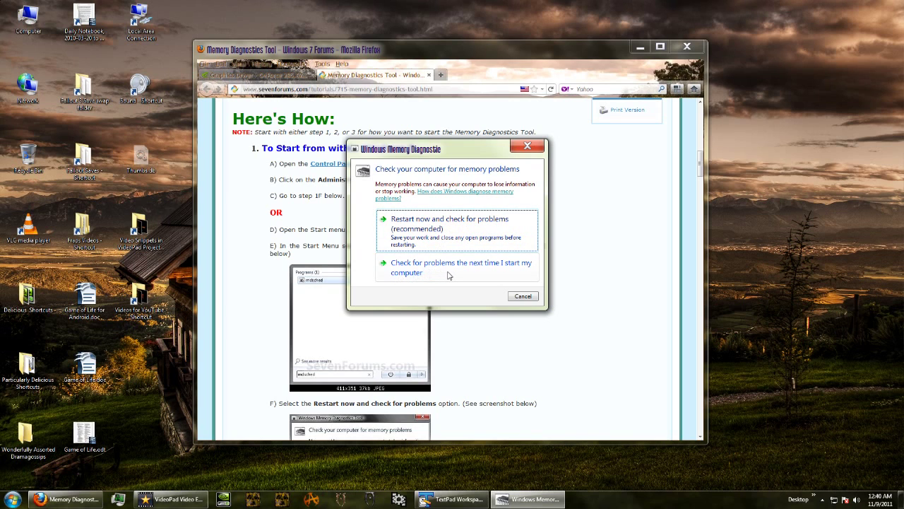
click(448, 274)
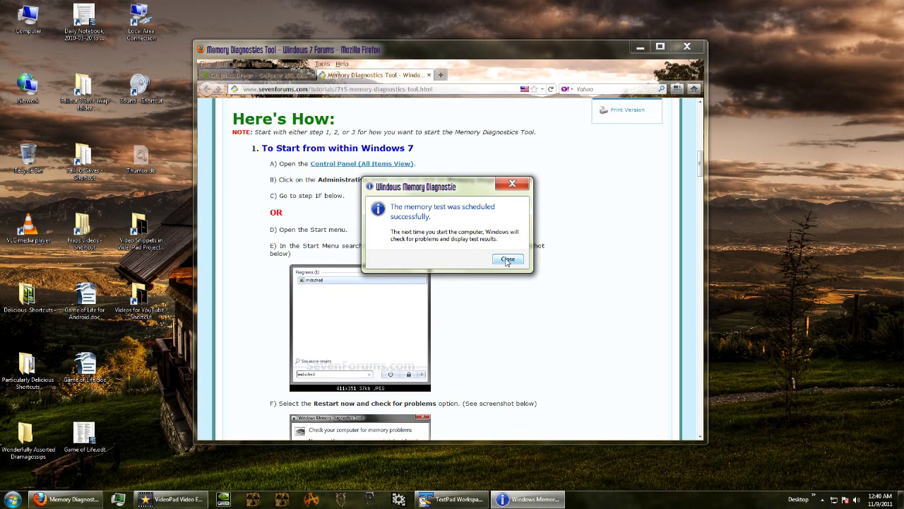
click(508, 259)
scroll(549, 312, down, 3)
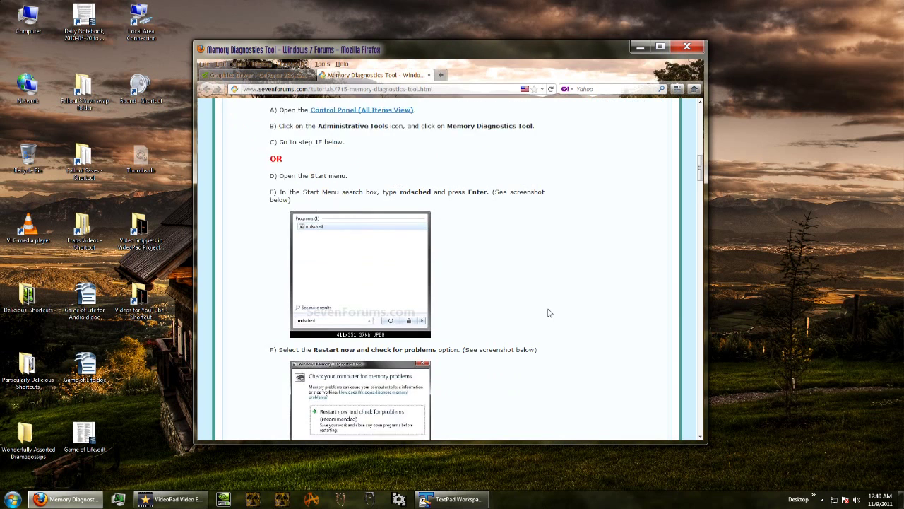
Step: Scroll to step 4 and enlarge its memory test screenshot
scroll(549, 313, down, 15)
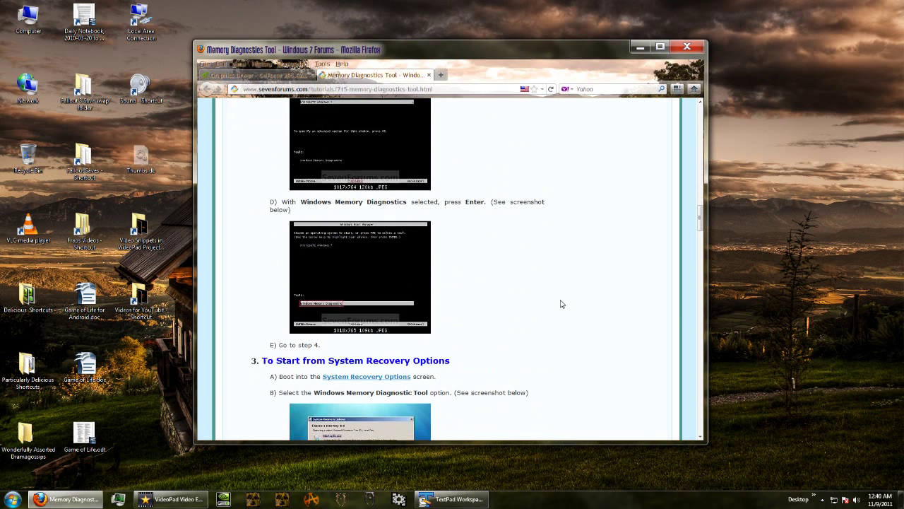
scroll(562, 304, down, 15)
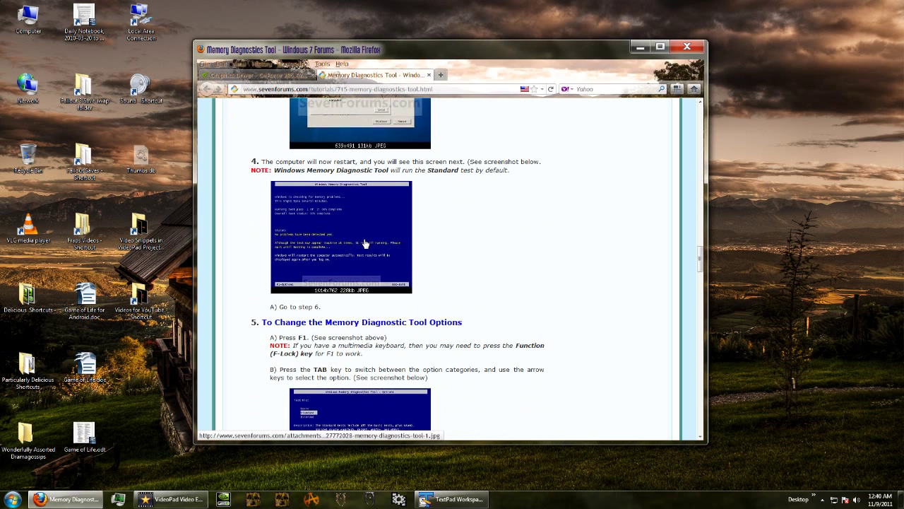
click(364, 242)
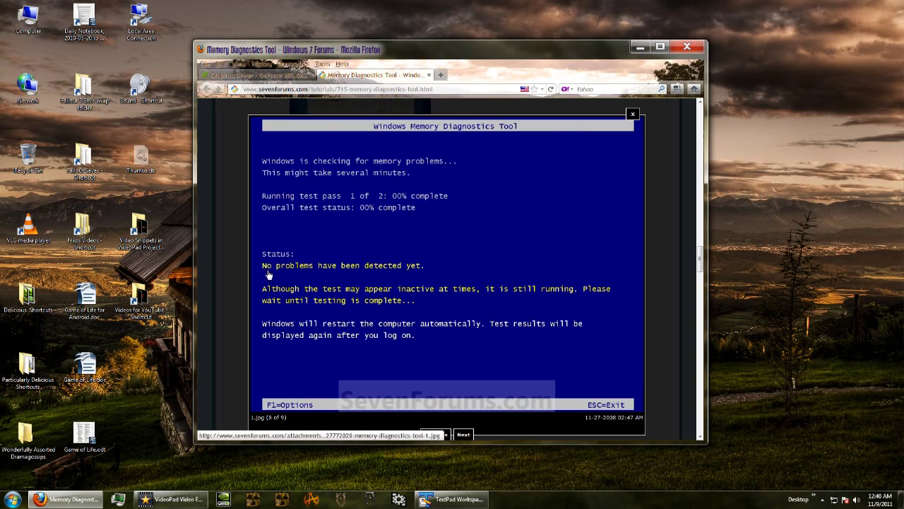
Step: Close the Memory Diagnostics tutorial tab in Firefox
click(300, 73)
click(421, 75)
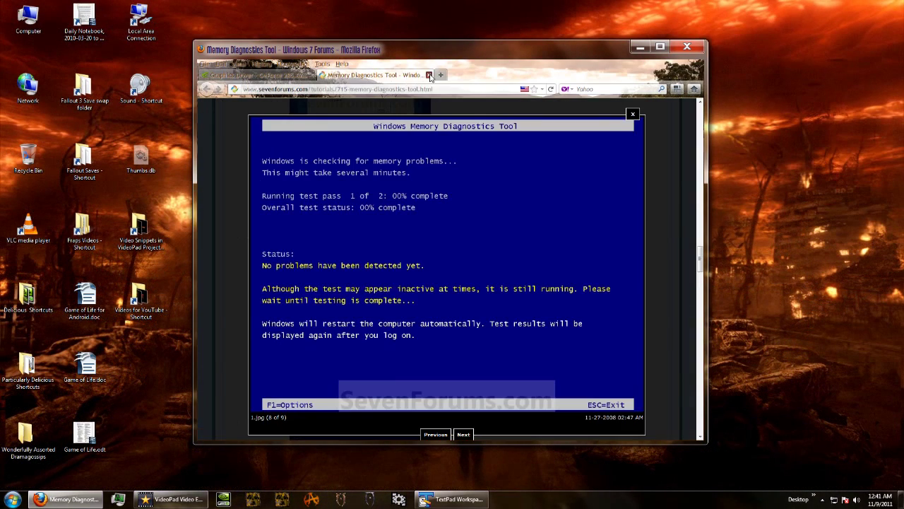
click(429, 75)
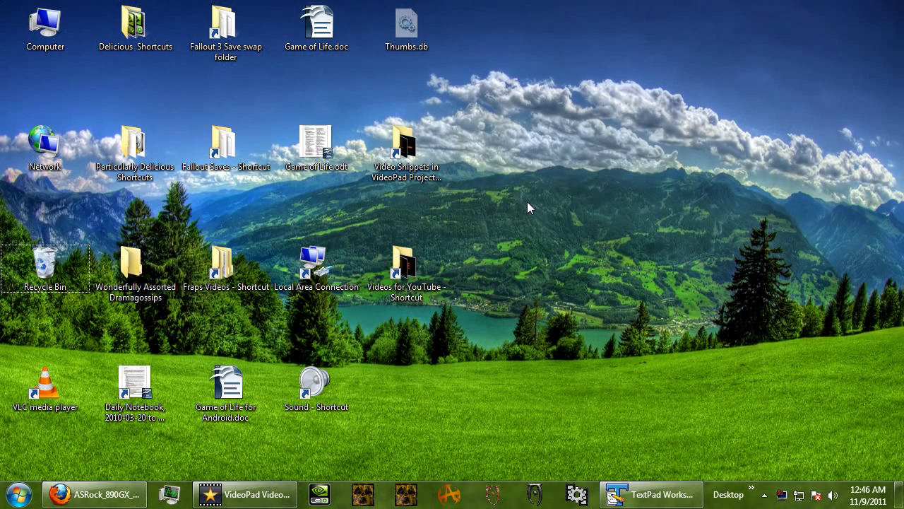
Step: Restore the Firefox window from the taskbar
click(96, 496)
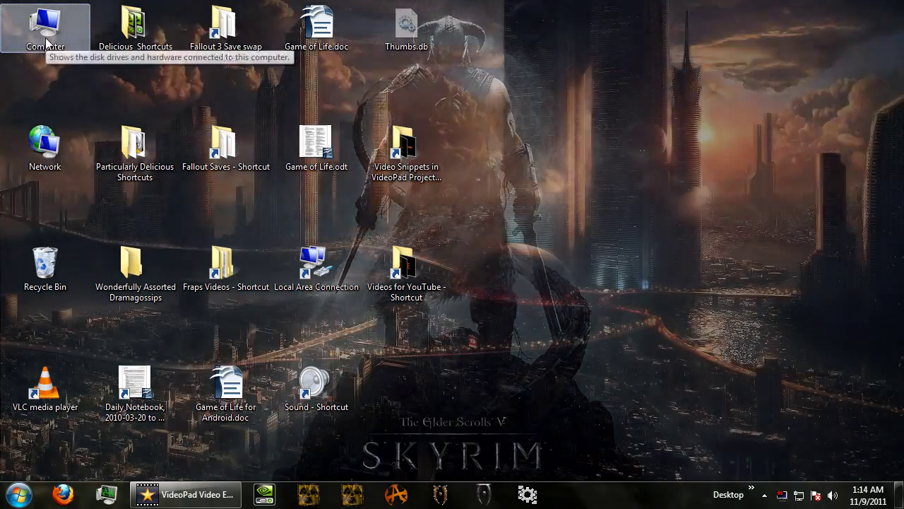
Step: Open System Properties' Advanced tab through Computer's Properties and 'Advanced system settings'
right_click(44, 36)
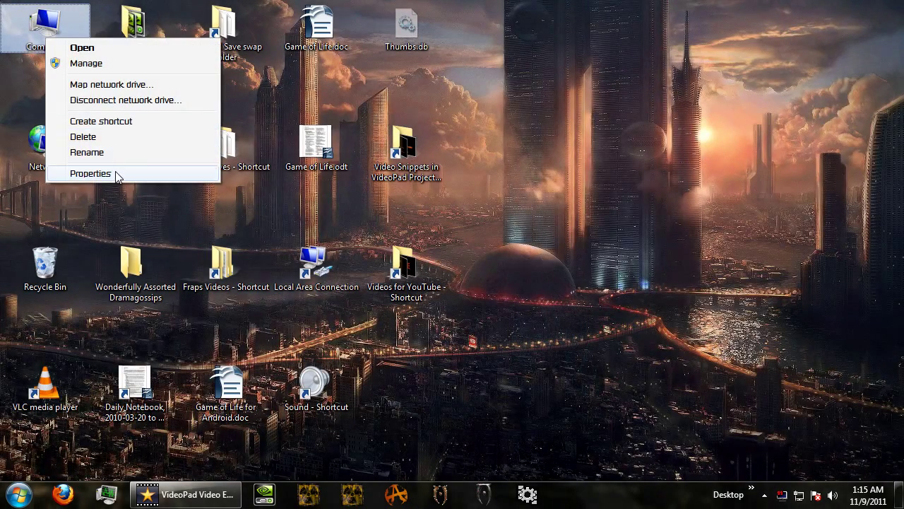
click(91, 173)
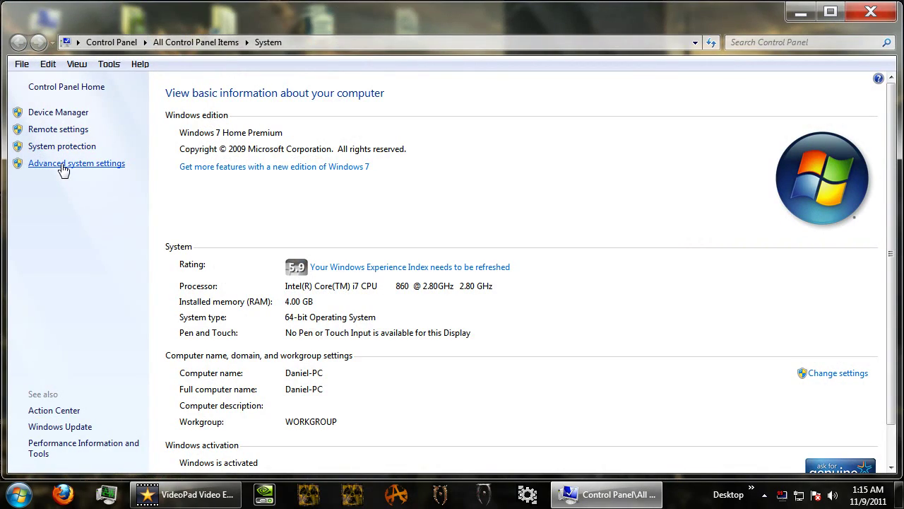
click(64, 164)
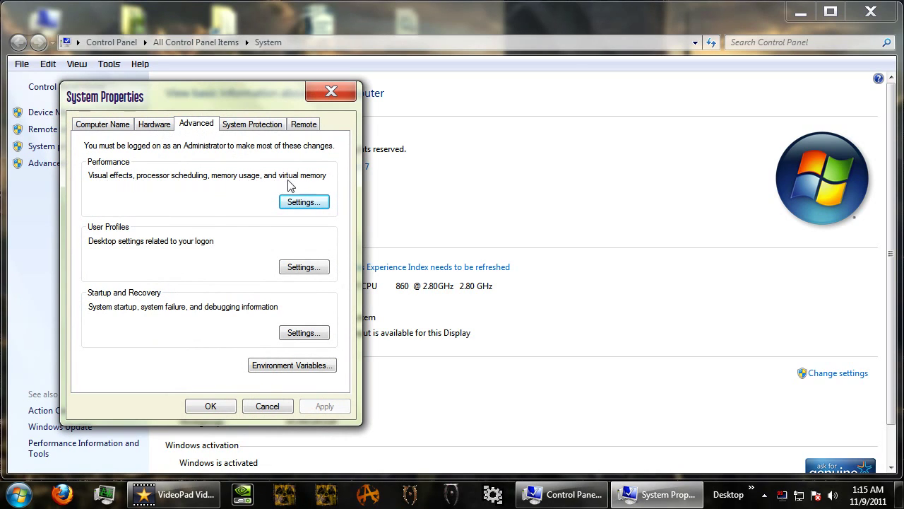
Step: Open Performance Options' Advanced tab beside System Properties, keeping processor scheduling on Programs
click(303, 204)
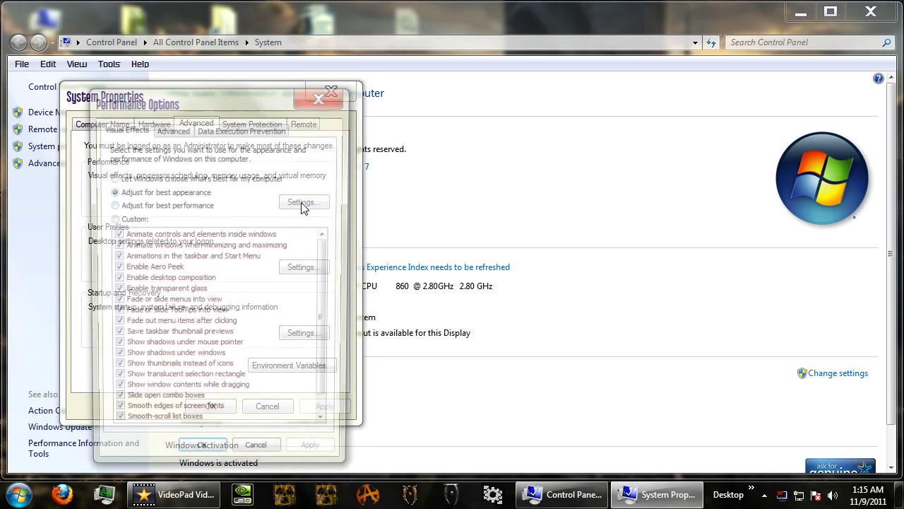
drag(237, 92, 498, 77)
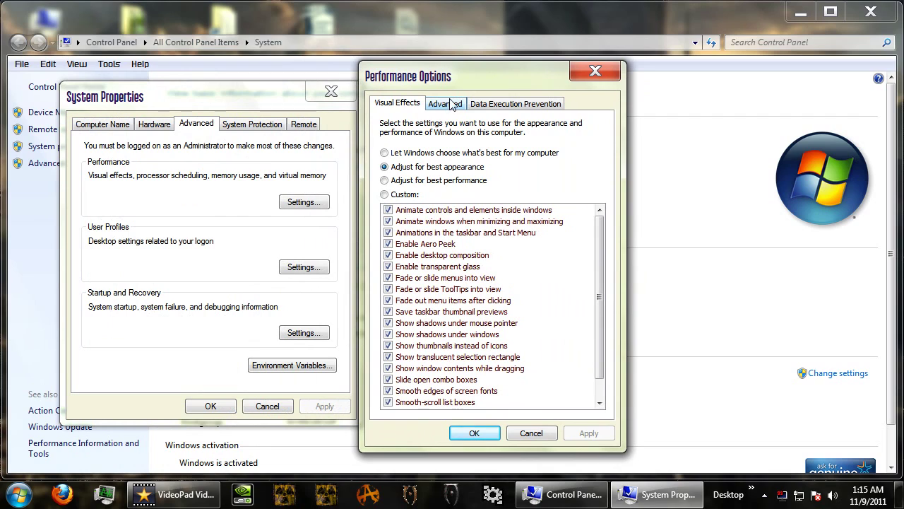
click(451, 103)
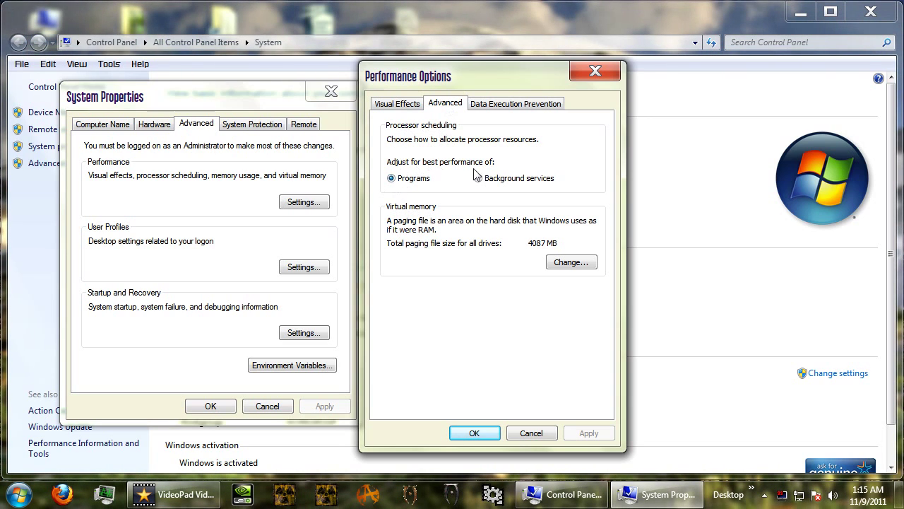
click(392, 178)
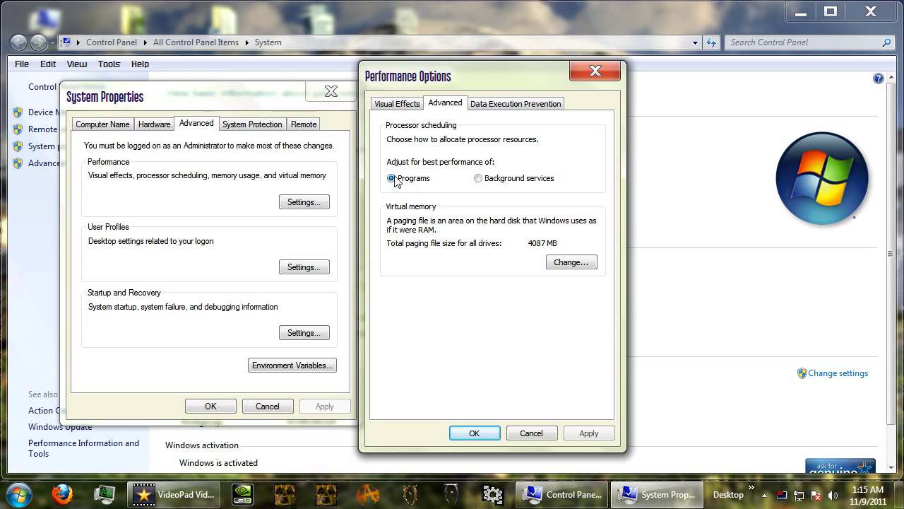
Step: Open Virtual Memory, turn off automatic paging file management and choose Custom size for drive C:
click(570, 262)
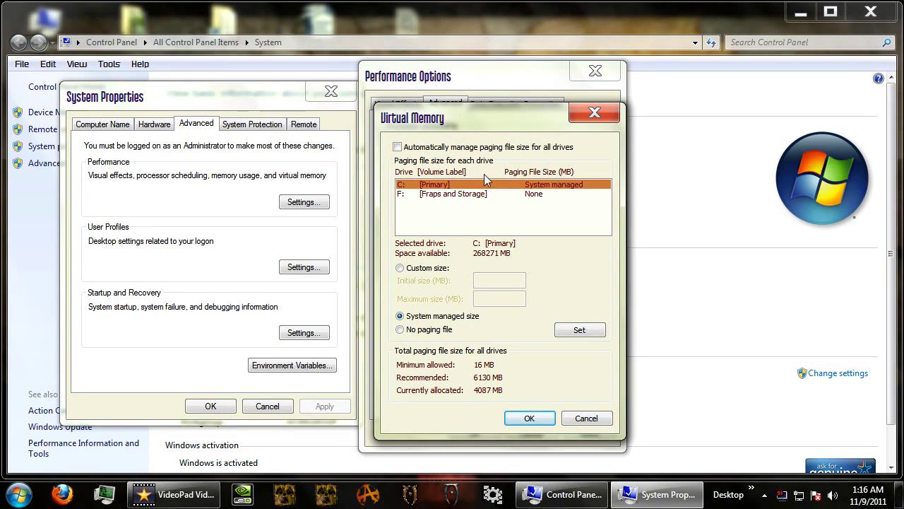
click(401, 268)
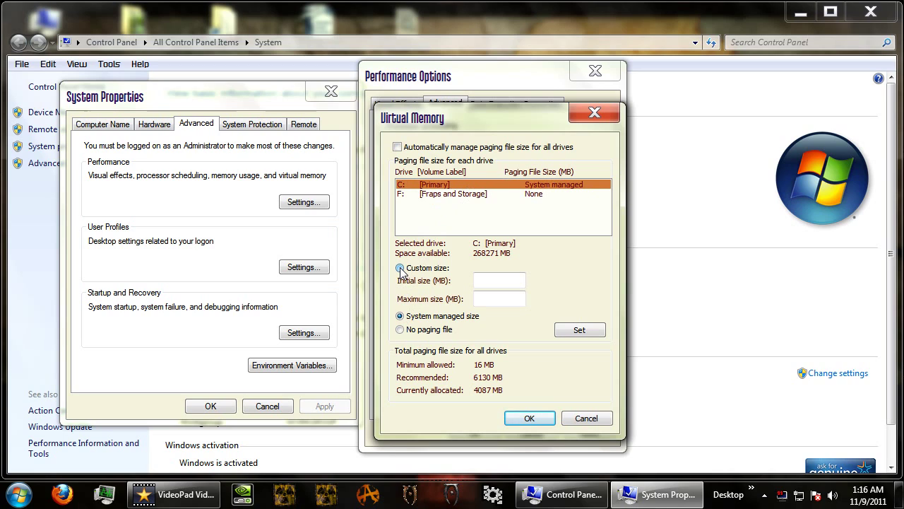
click(397, 147)
click(397, 147)
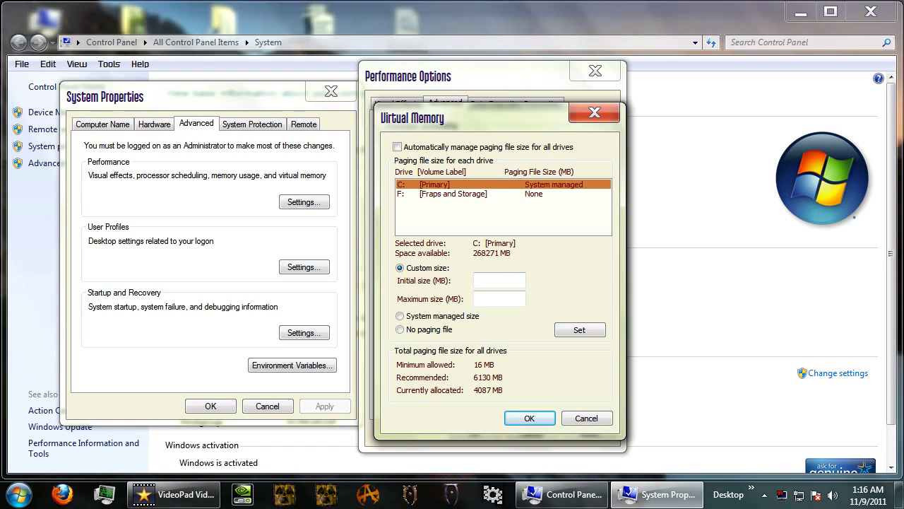
click(495, 279)
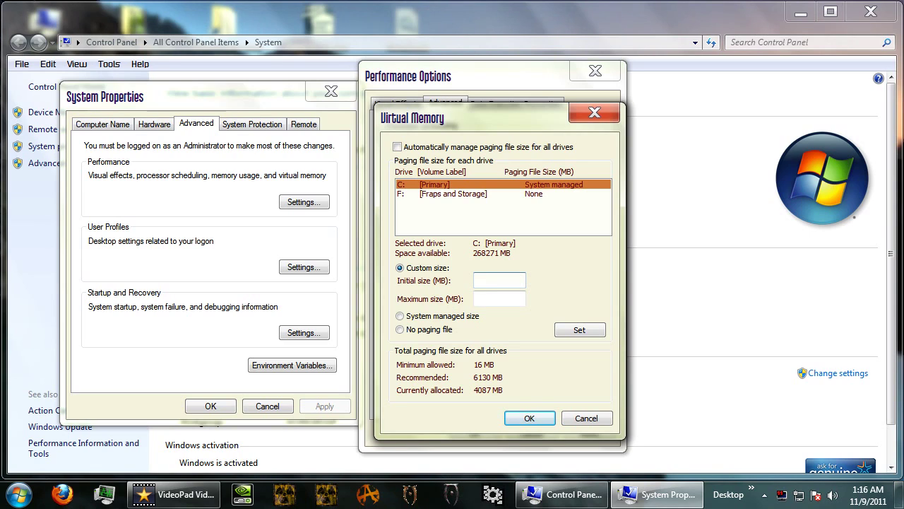
Step: Enter an initial paging file size for drive C: and apply it with Set
text(6130)
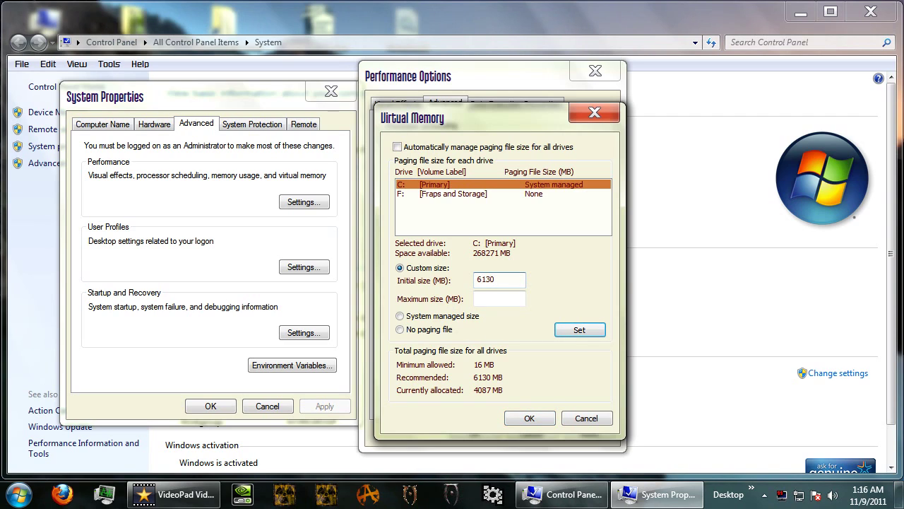
key(Tab)
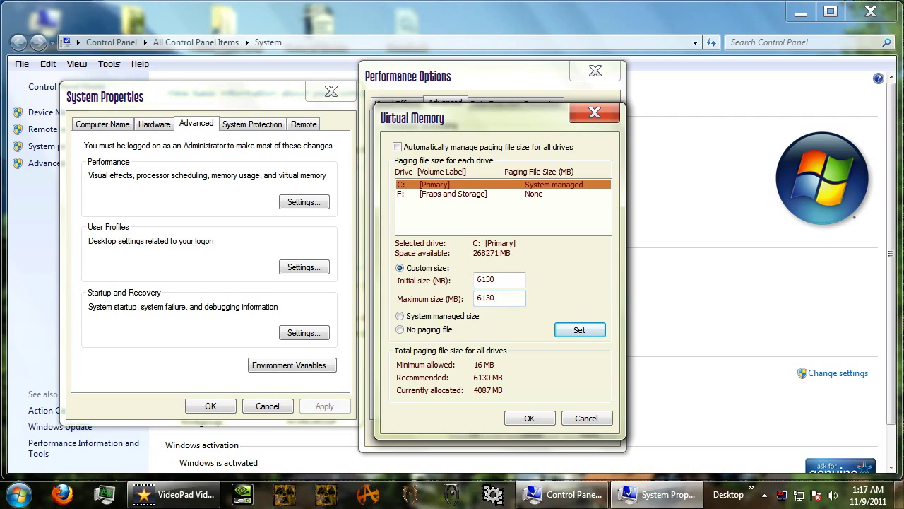
click(576, 331)
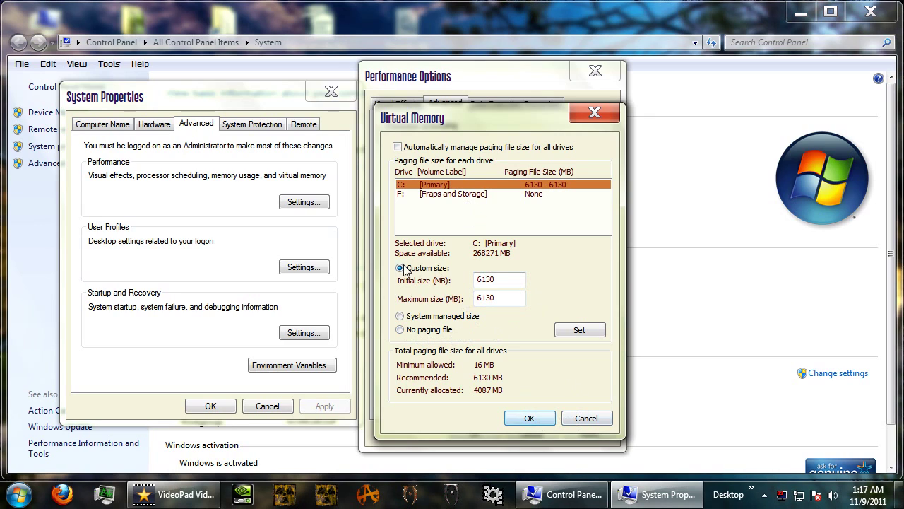
Step: Re-enter 6130 MB as both initial and maximum size for drive C: and apply it
double_click(486, 279)
text(12200)
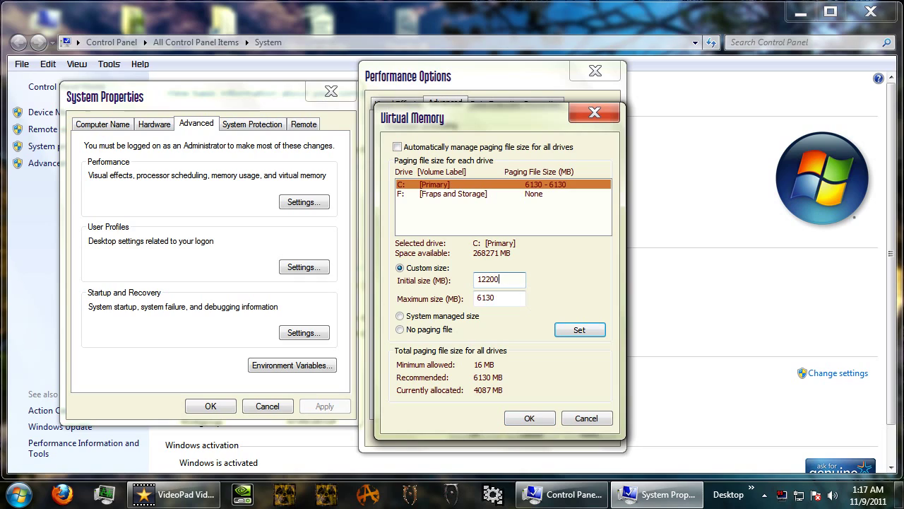
key(Tab)
text(1220)
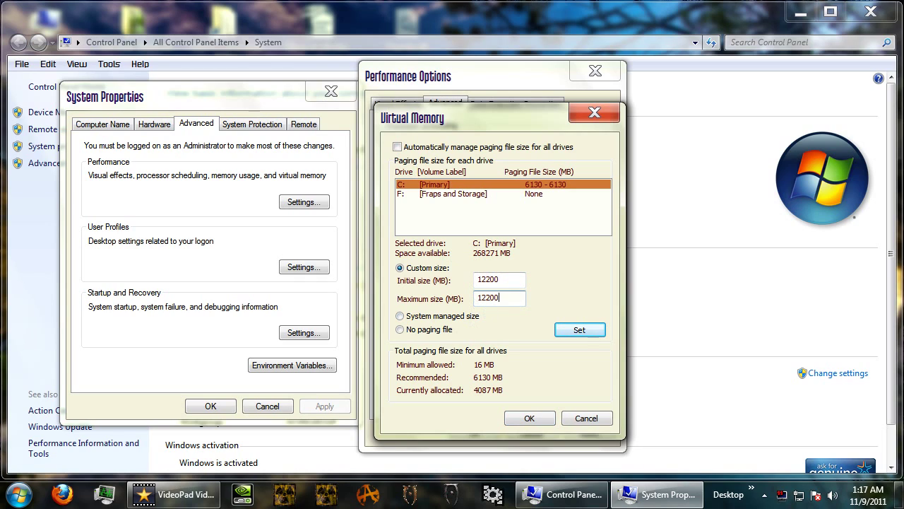
key(shift+Home)
text(6130)
key(shift+Tab)
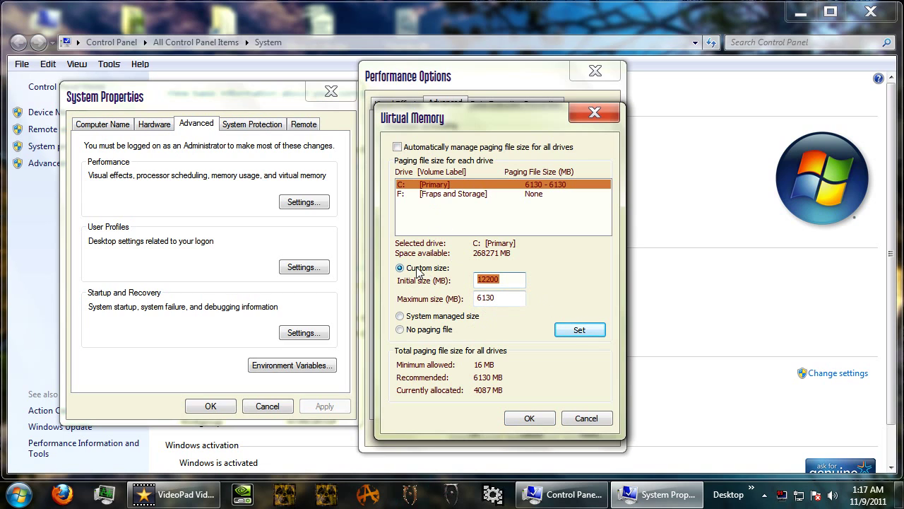
text(6130)
click(577, 333)
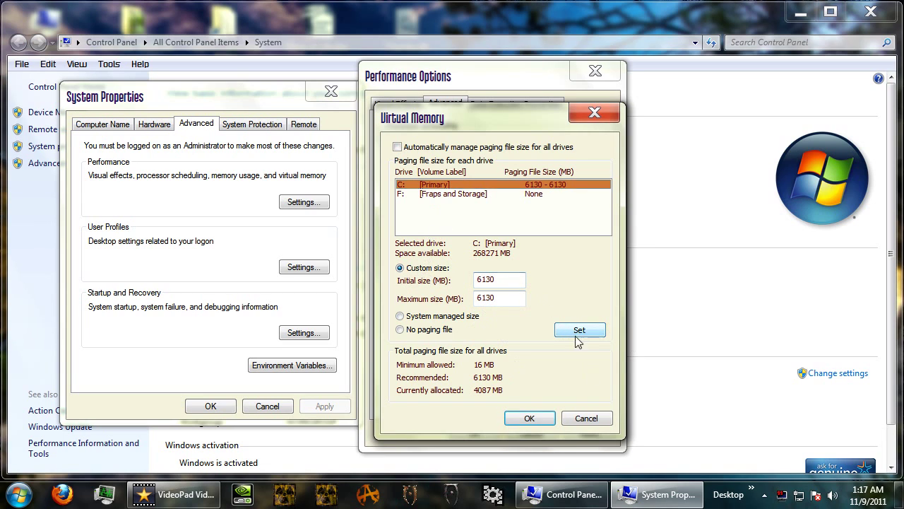
Step: Confirm the Virtual Memory changes and bring back the MSI Afterburner download page in Firefox
click(526, 418)
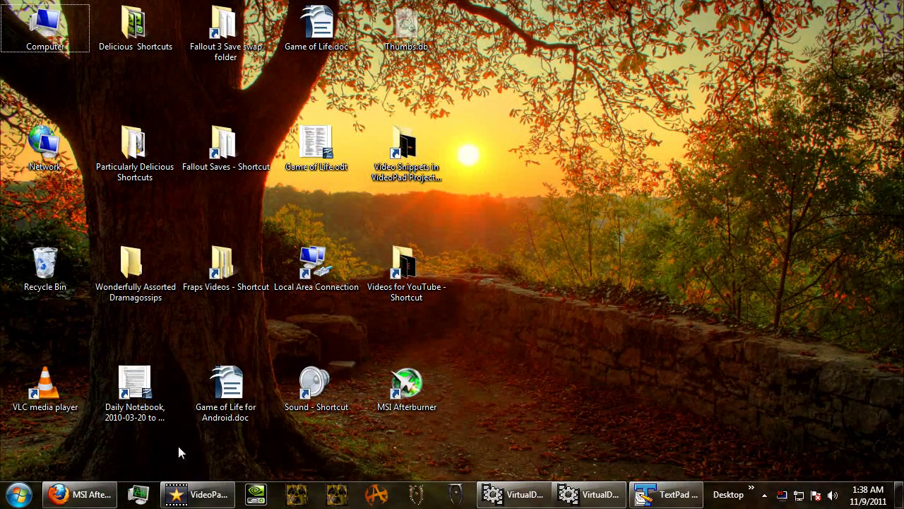
click(76, 501)
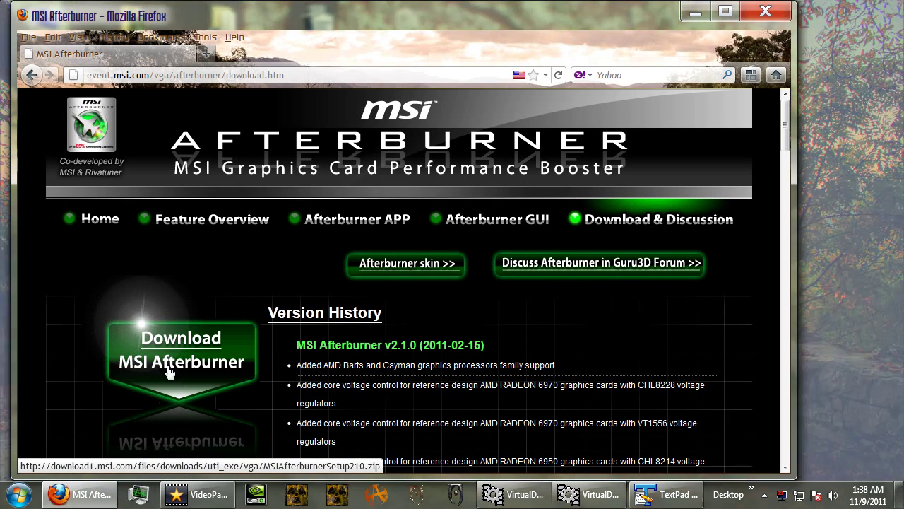
Step: Restore Firefox and open Tools > Downloads to show MSIAfterburnerSetup210.zip
click(92, 495)
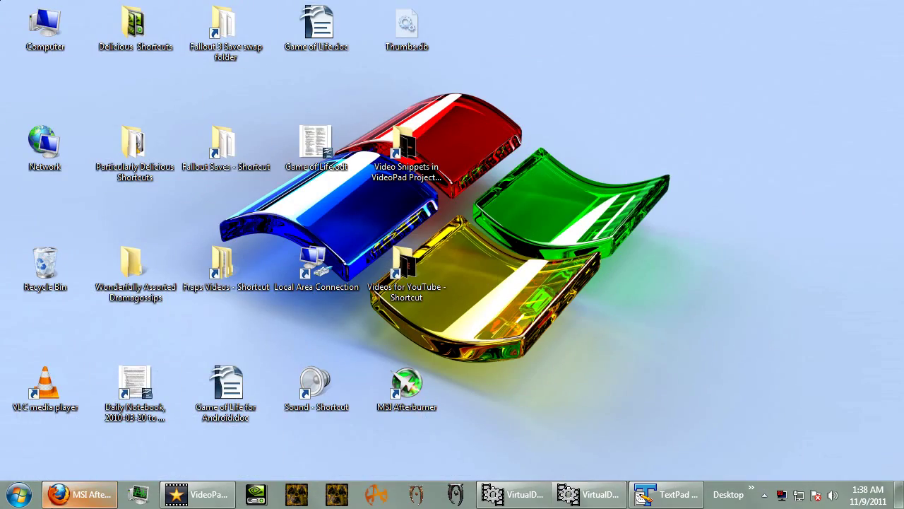
click(59, 498)
click(205, 36)
click(219, 52)
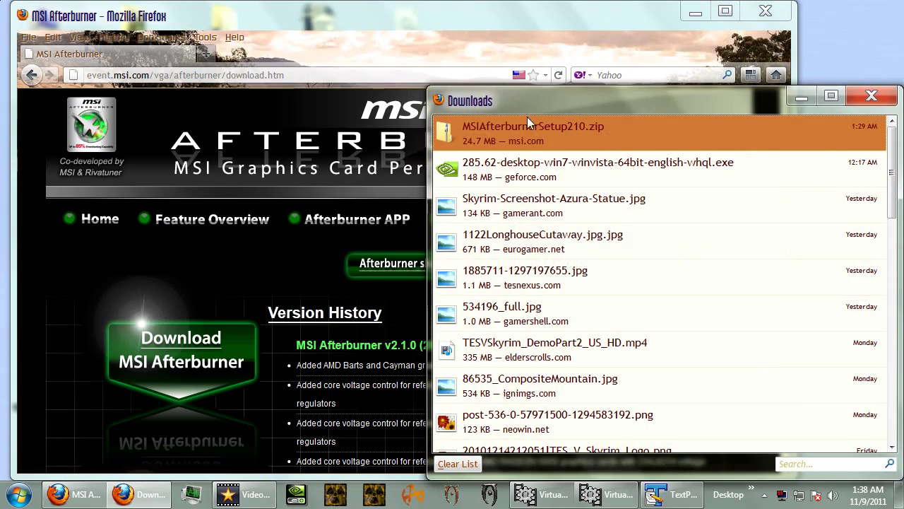
Step: Open MSIAfterburnerSetup210.zip and select MSIAfterburnerSetup210.exe inside it
double_click(555, 133)
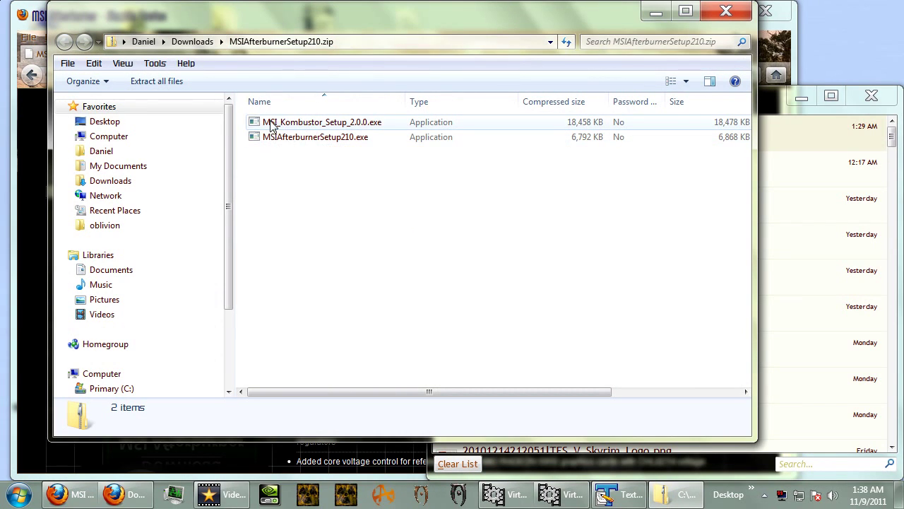
click(305, 139)
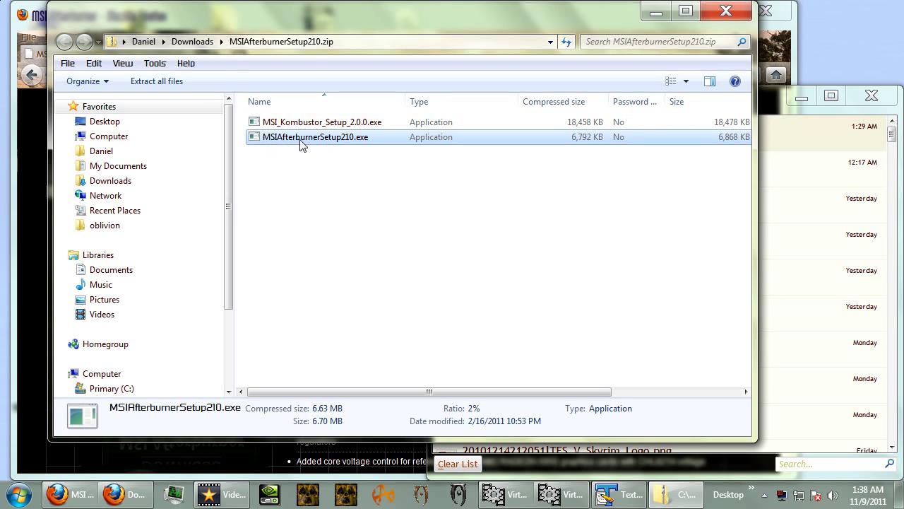
Step: Extract all files from MSIAfterburnerSetup210.zip to the suggested folder, replacing existing files
double_click(301, 143)
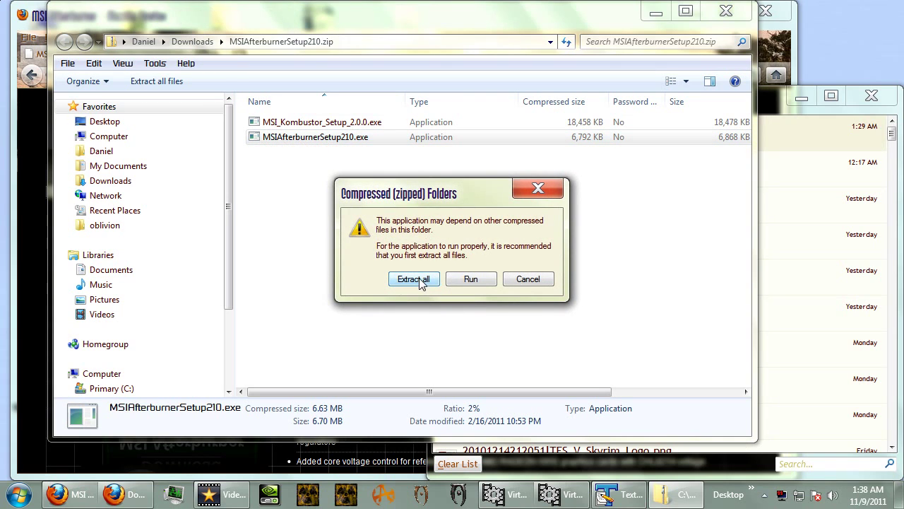
click(416, 279)
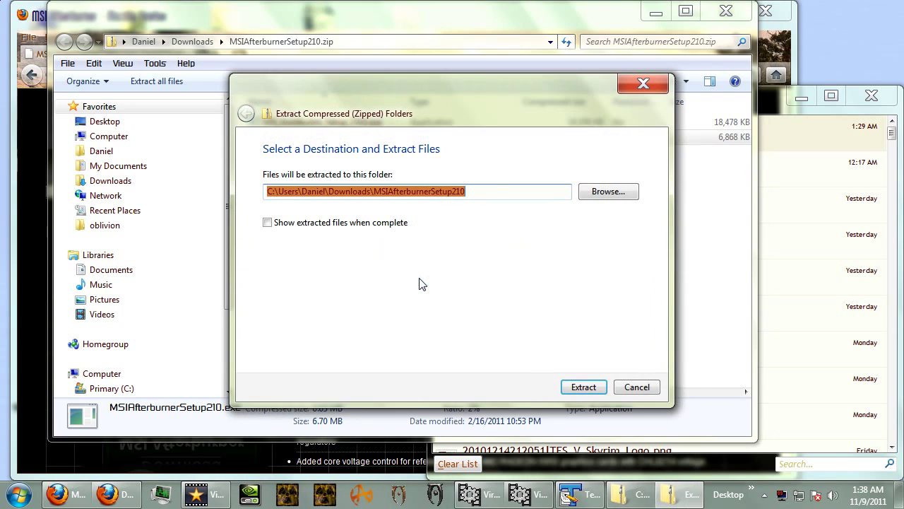
click(589, 393)
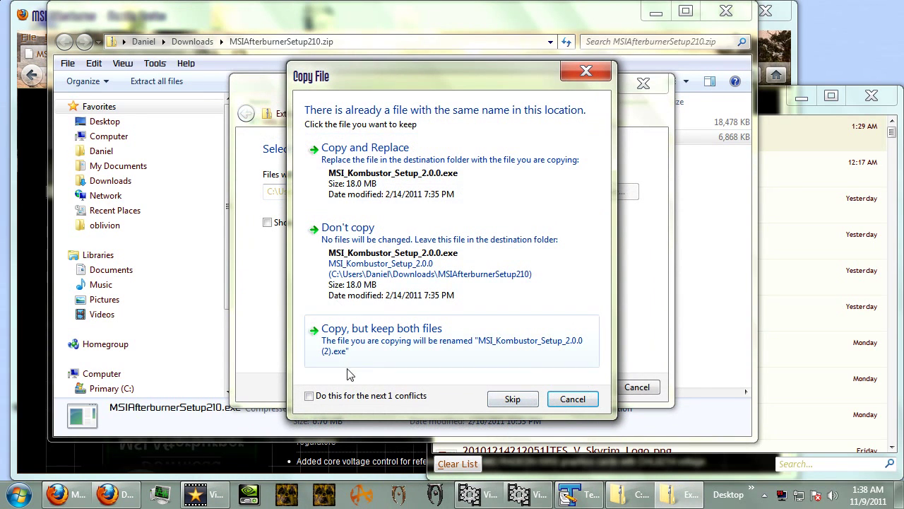
click(310, 396)
click(390, 160)
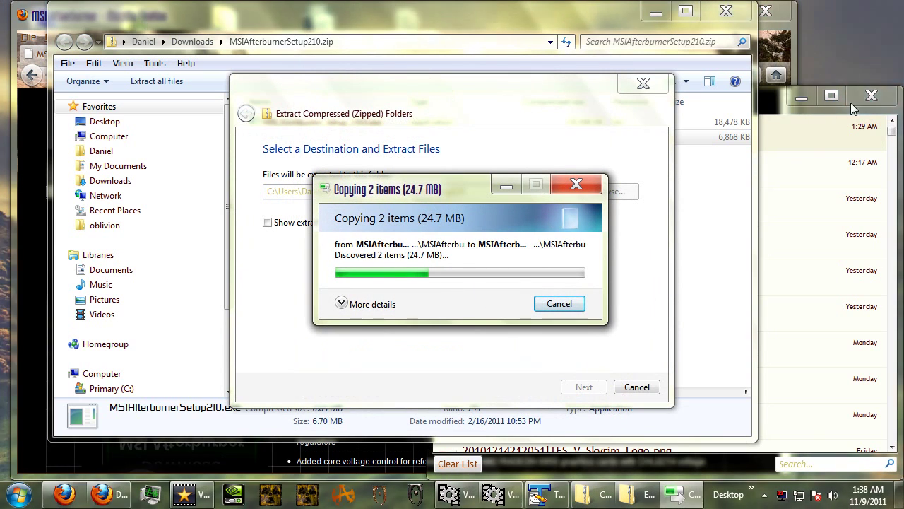
Step: Open the Downloads folder containing the zip and bring its window to the front
click(734, 133)
right_click(734, 133)
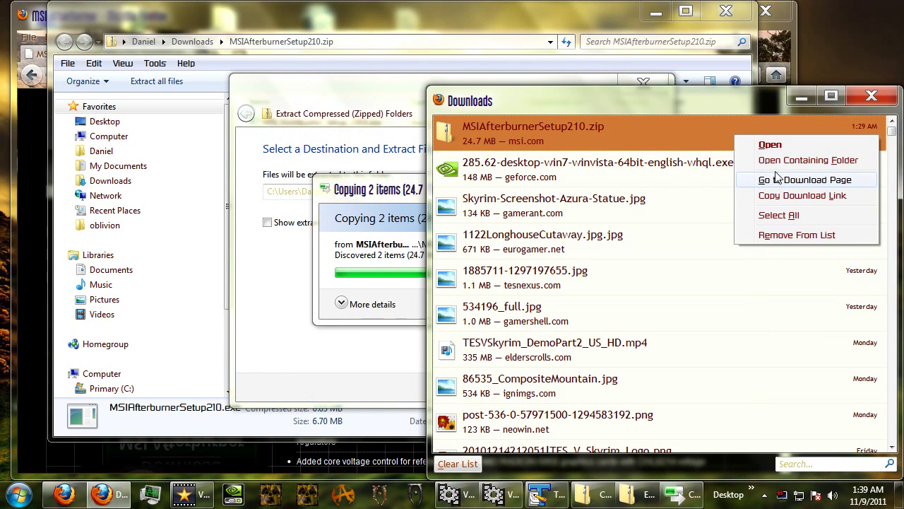
click(754, 161)
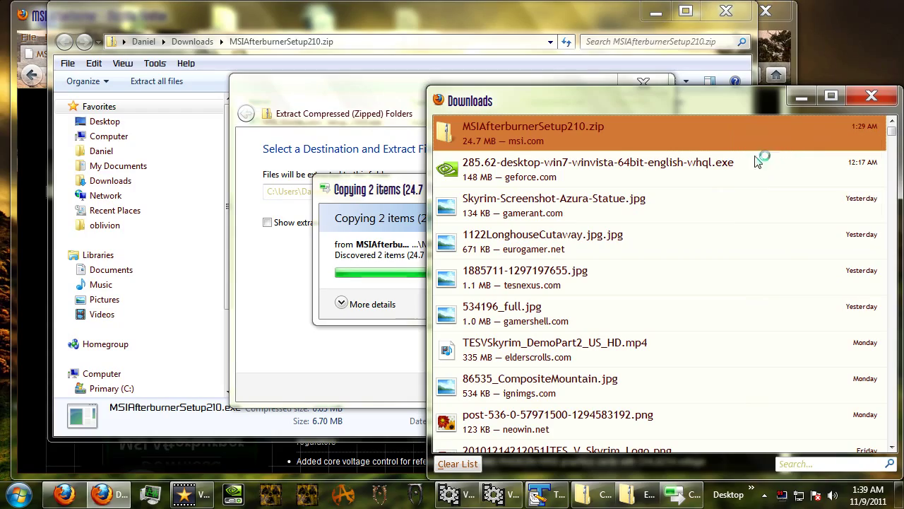
scroll(470, 189, up, 10)
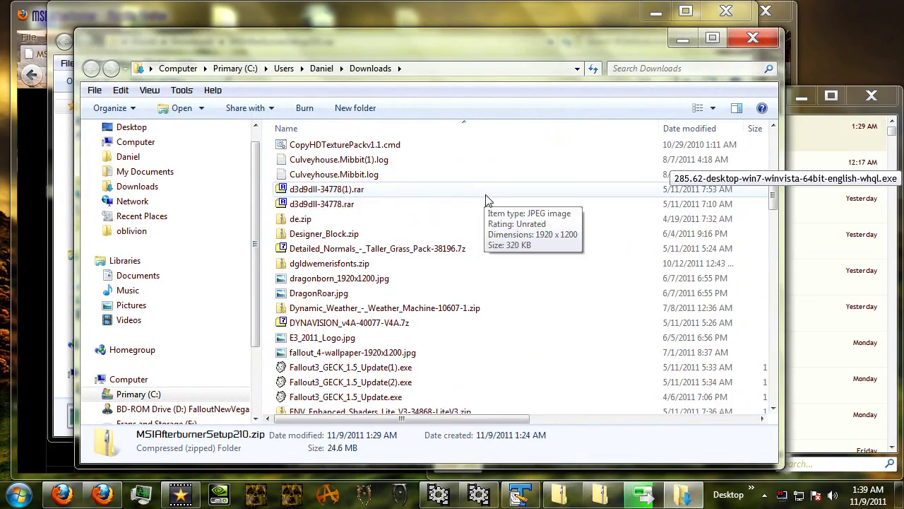
scroll(486, 200, up, 8)
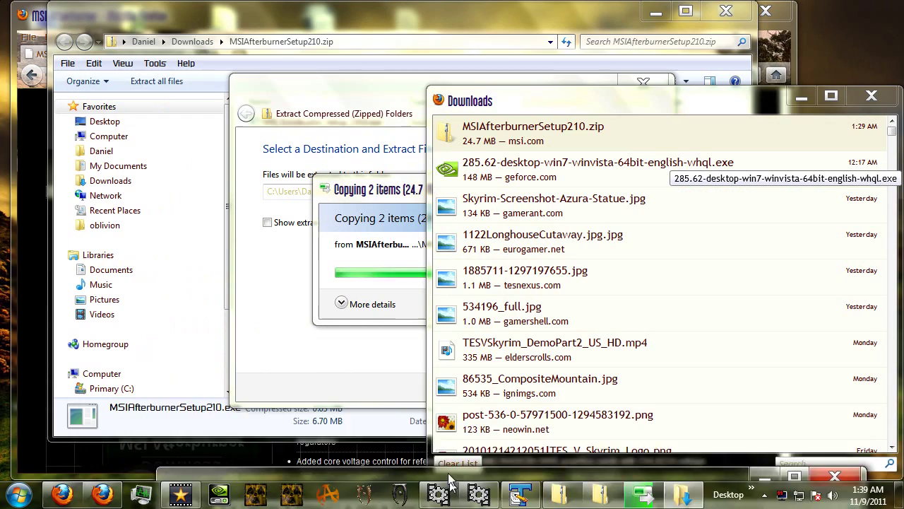
drag(448, 477, 410, 39)
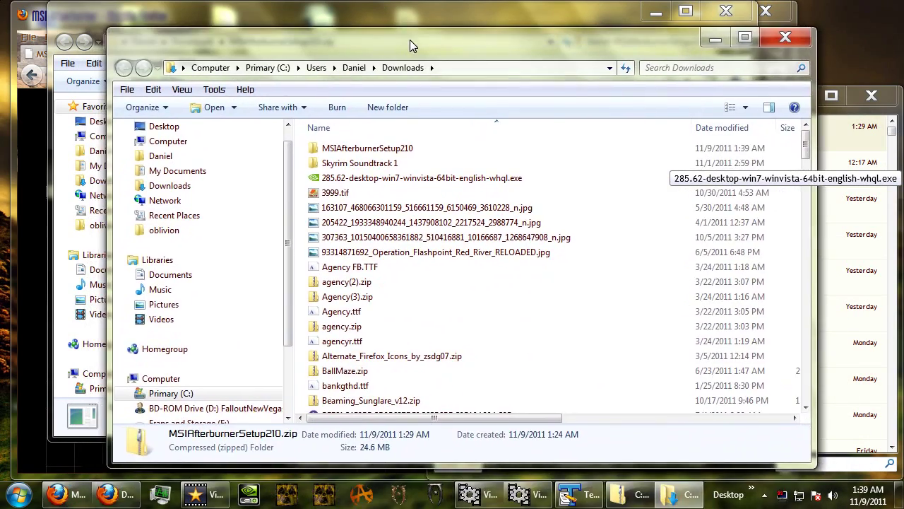
Step: Open the extracted MSIAfterburnerSetup210 folder and launch MSIAfterburnerSetup210.exe
click(365, 150)
double_click(347, 149)
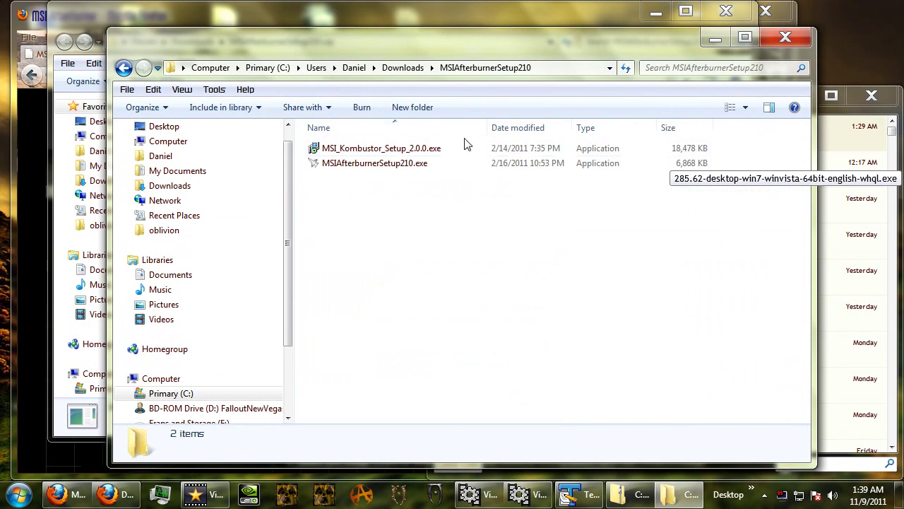
click(356, 155)
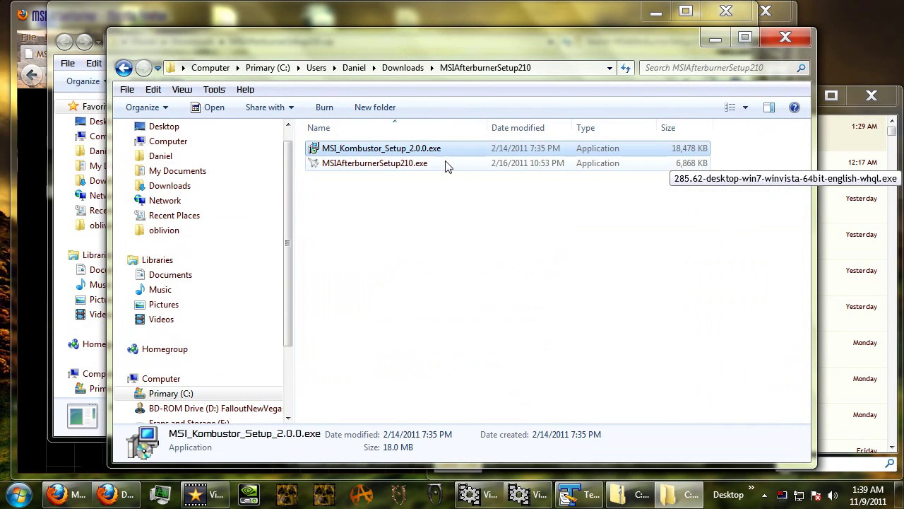
click(416, 188)
click(391, 168)
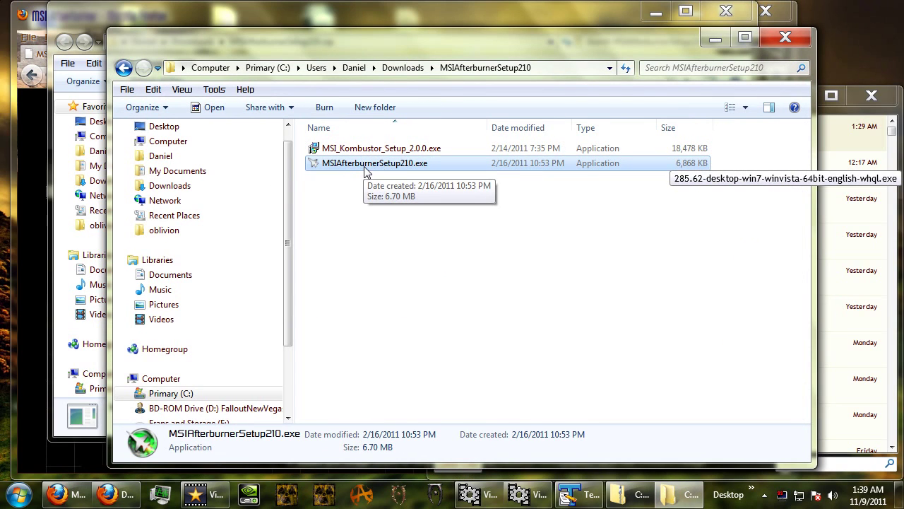
double_click(367, 164)
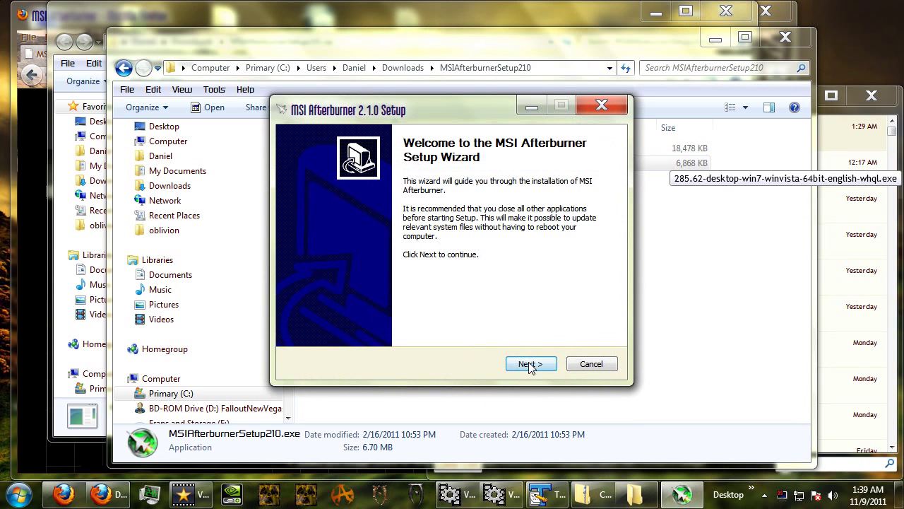
Step: Accept the license, keep the default folder and shortcuts, install, and ignore the unwritable file
click(530, 362)
click(379, 320)
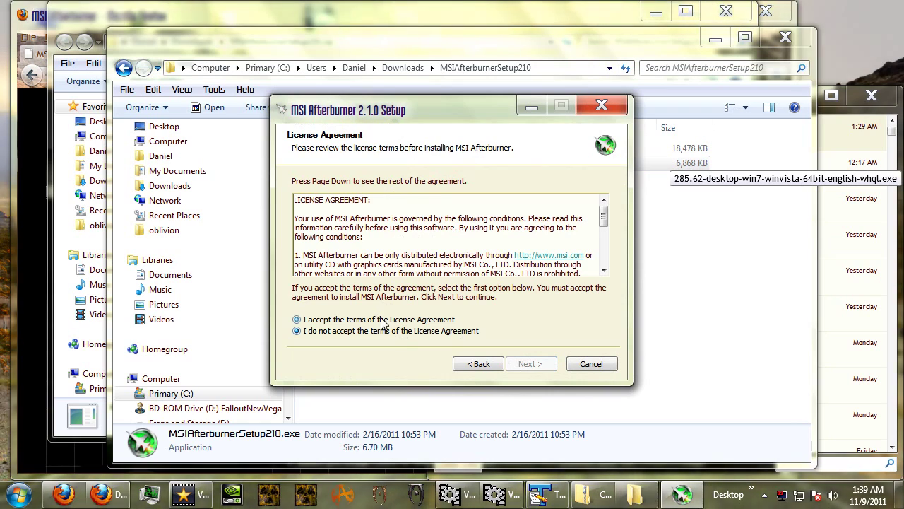
click(530, 364)
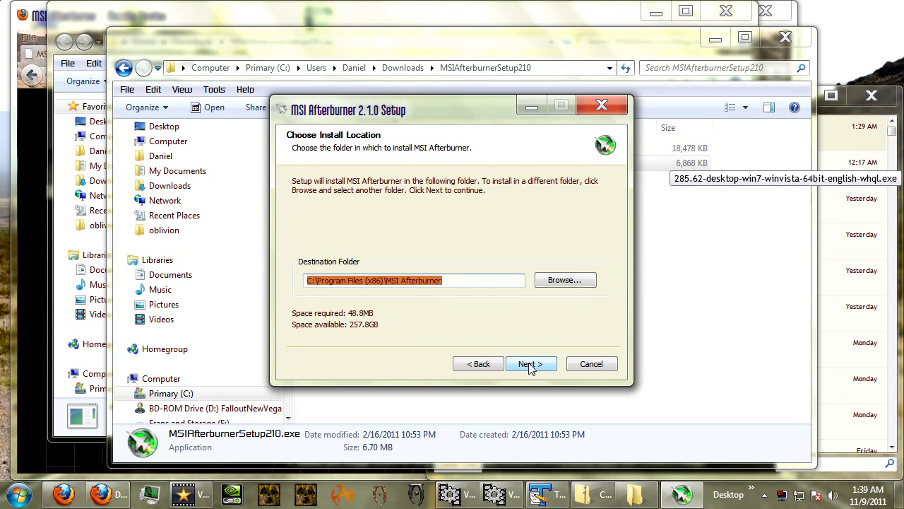
click(529, 363)
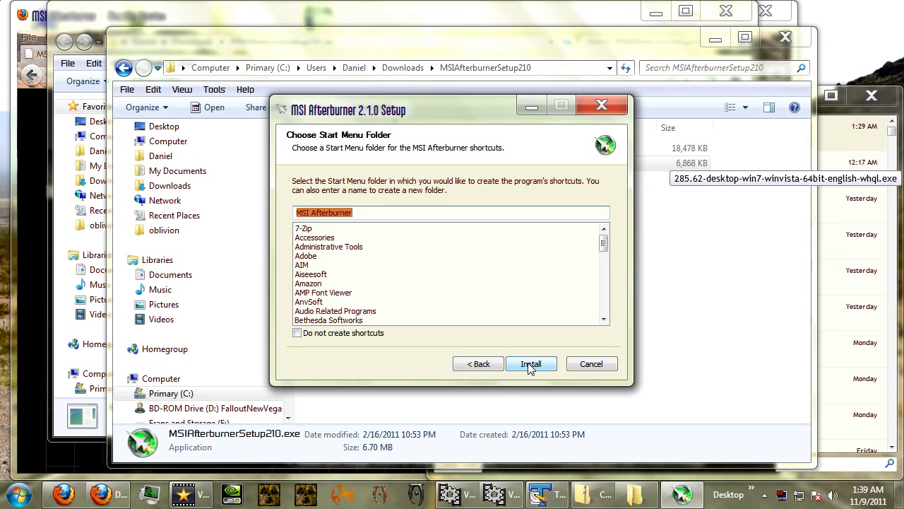
click(528, 363)
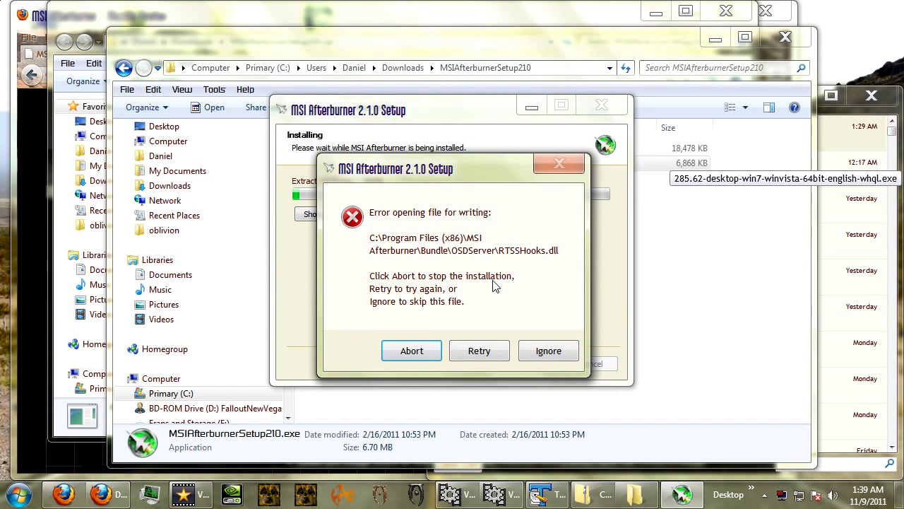
click(547, 353)
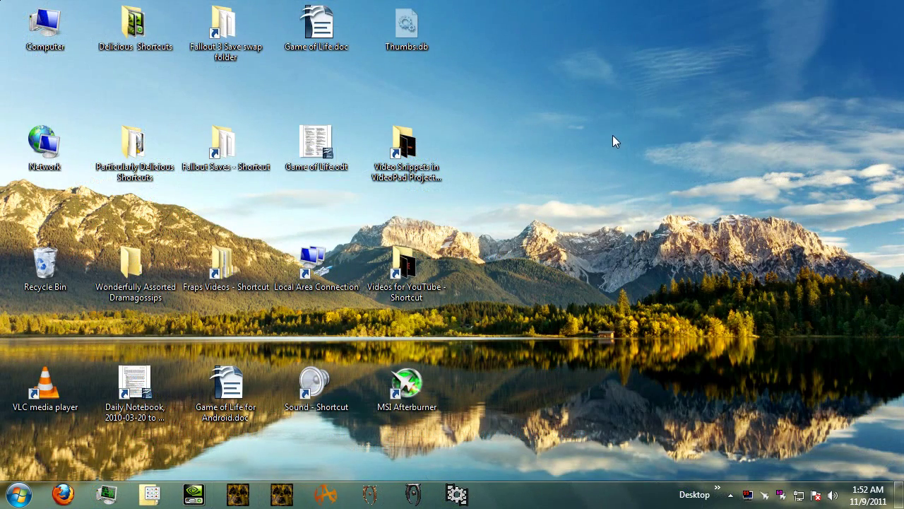
Step: Open Afterburner from the tray, re-dock the hardware monitor, and reset clocks to 797/1594 MHz
click(764, 496)
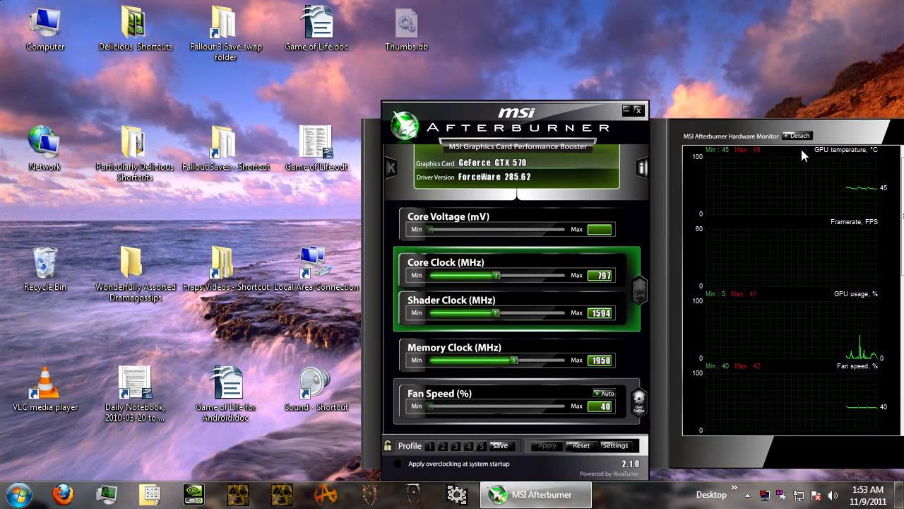
click(800, 135)
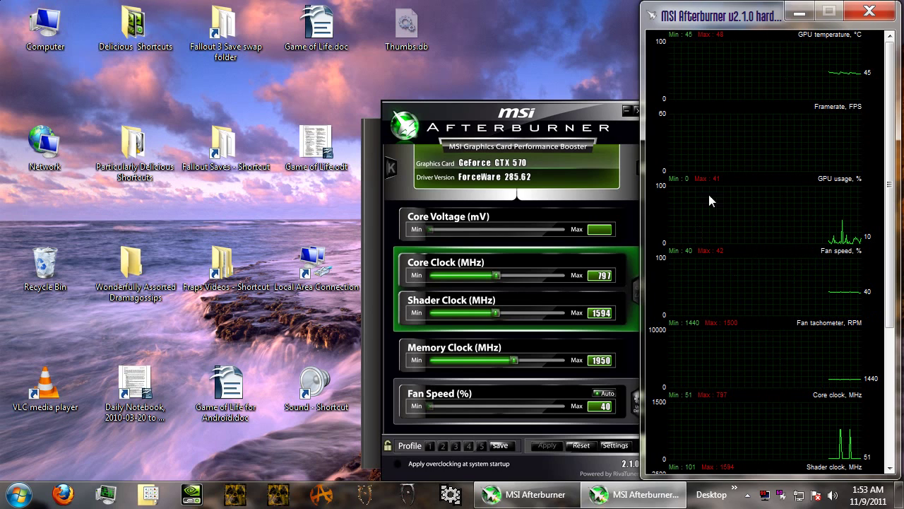
click(855, 13)
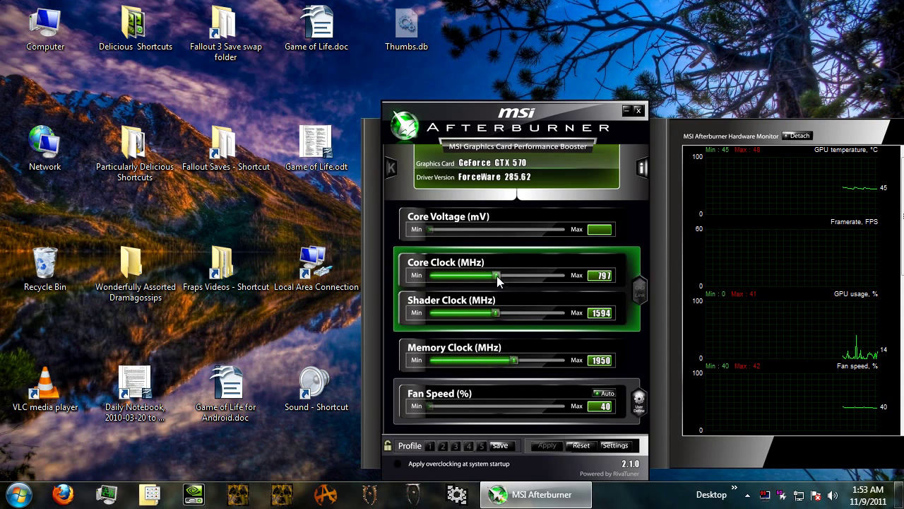
drag(496, 277, 477, 276)
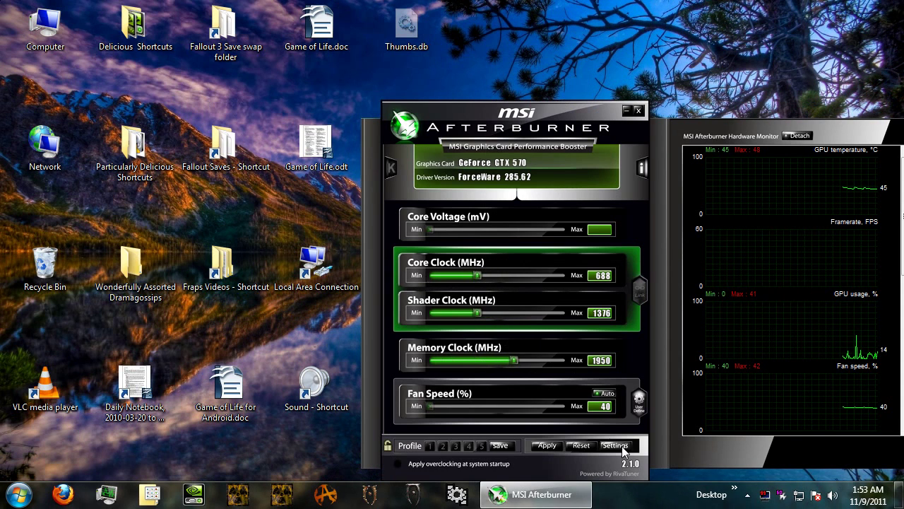
click(581, 446)
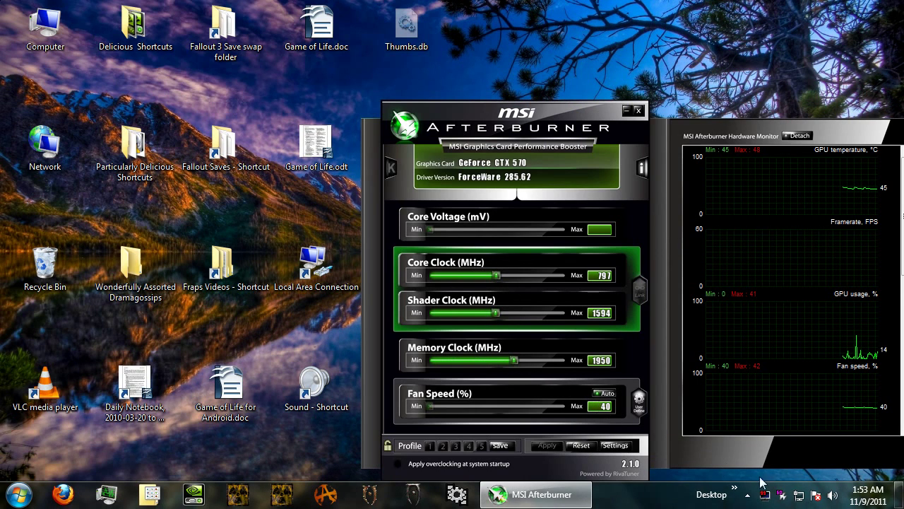
click(782, 498)
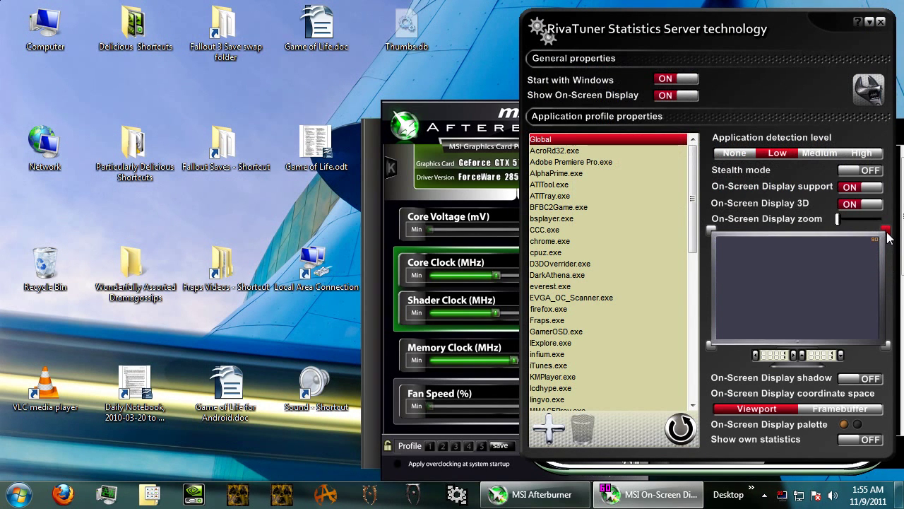
drag(887, 230, 713, 230)
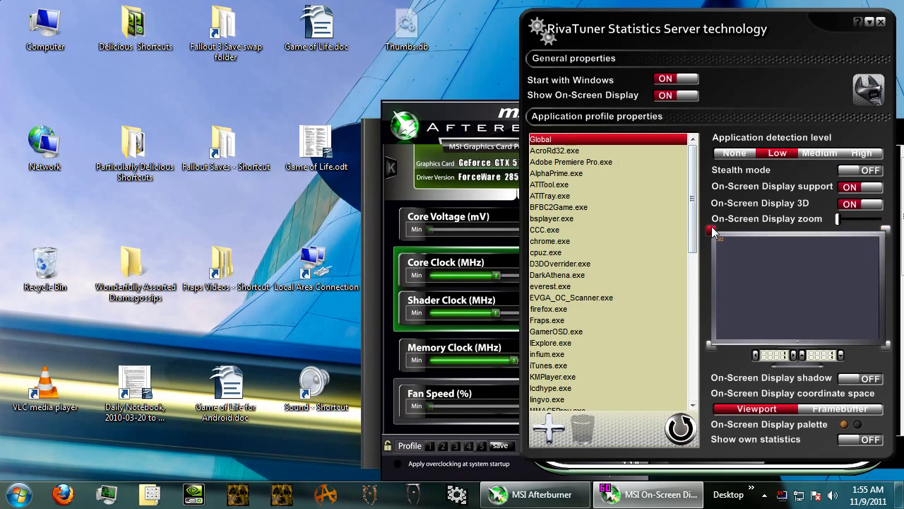
drag(865, 235, 884, 231)
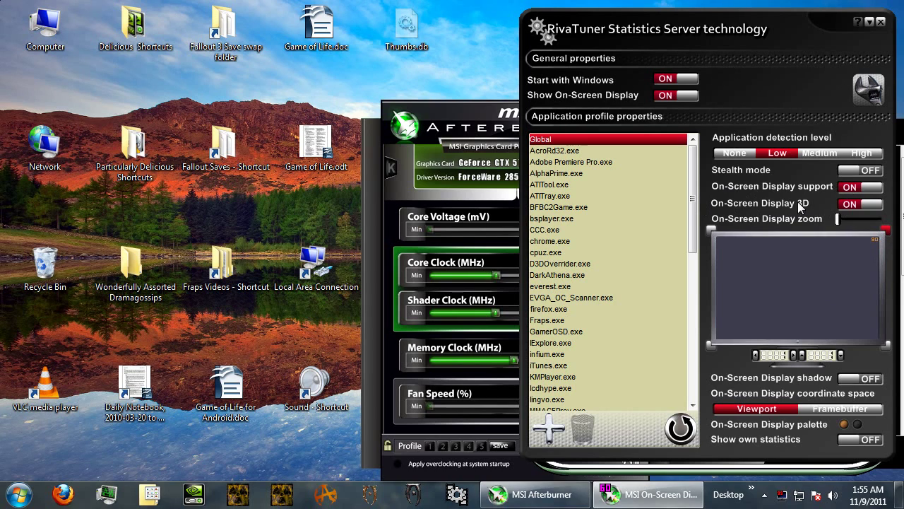
click(881, 22)
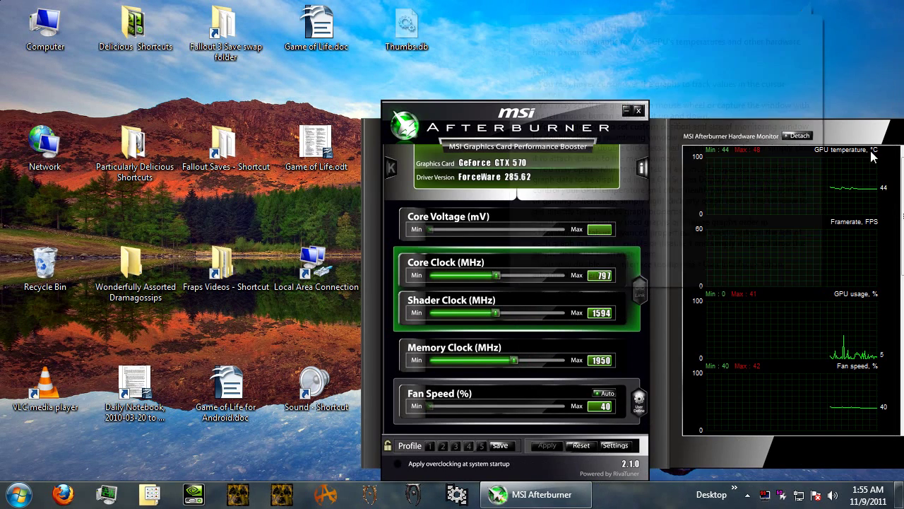
Step: Detach the hardware monitor and enable Framerate in the on-screen display via monitoring properties
double_click(780, 129)
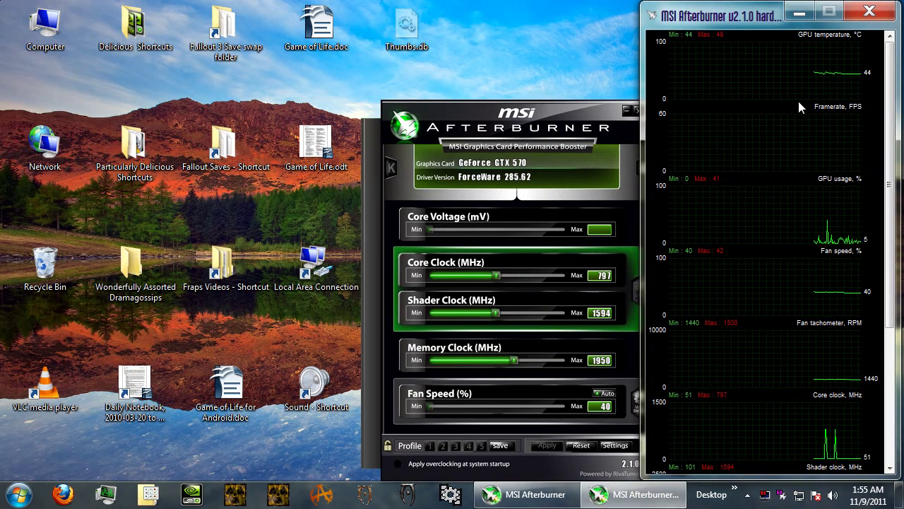
right_click(774, 87)
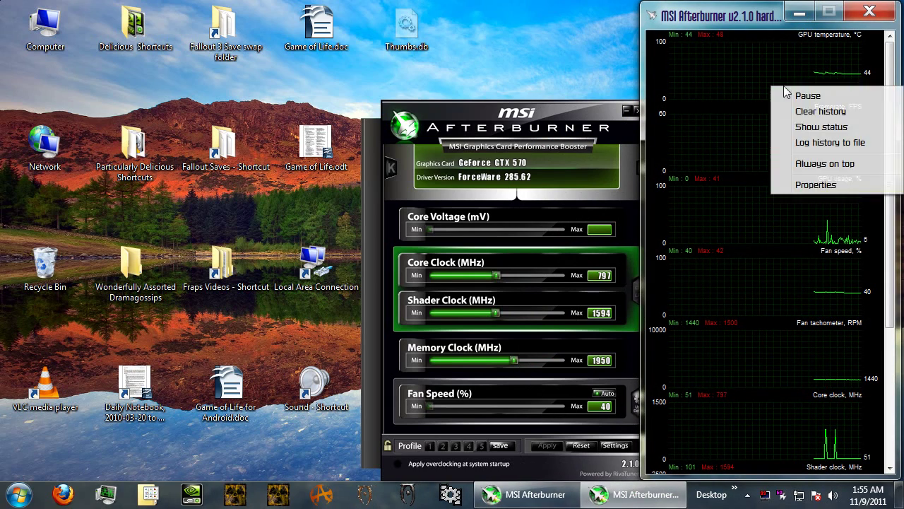
click(805, 184)
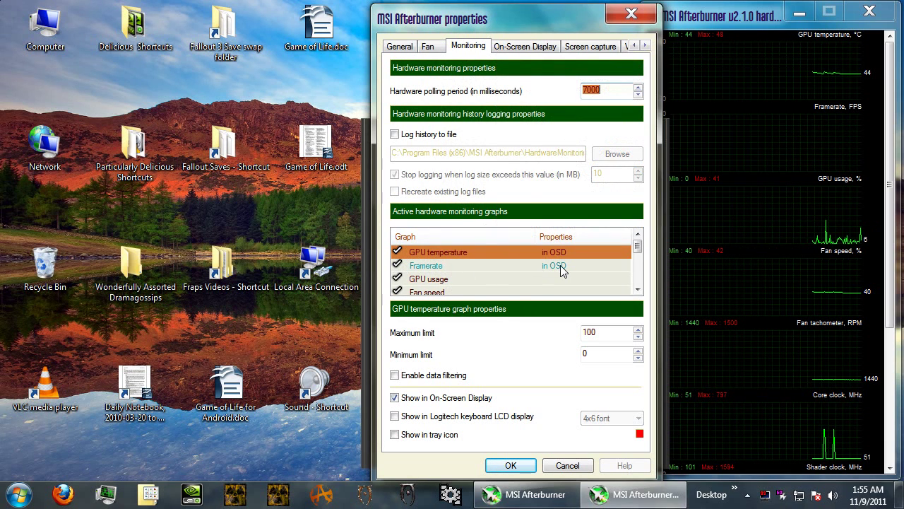
click(460, 267)
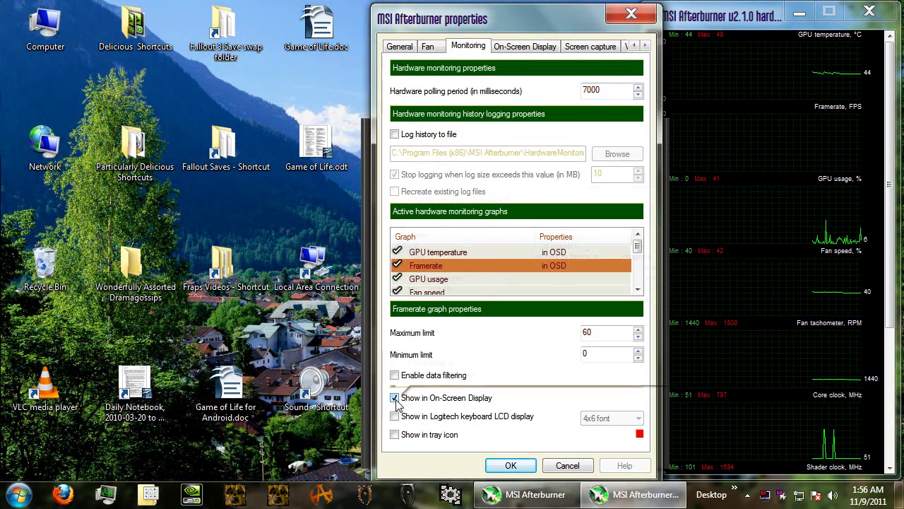
click(395, 398)
click(437, 253)
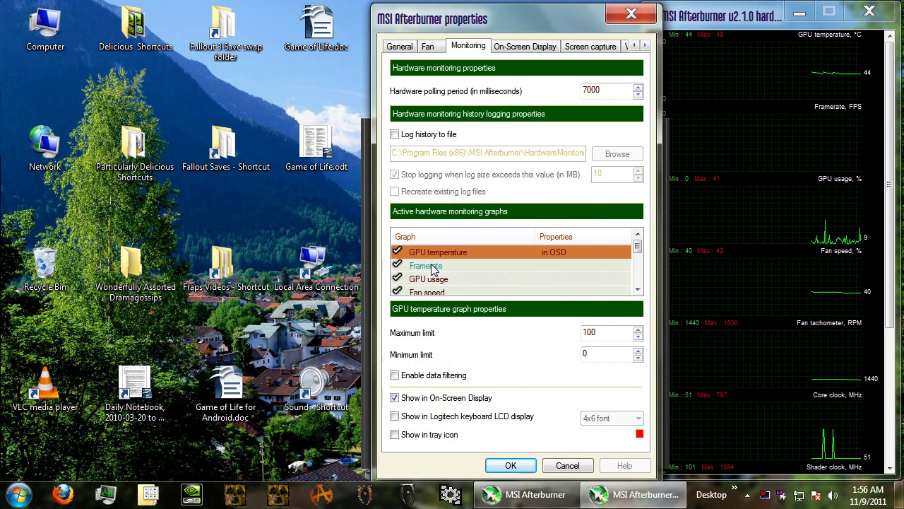
click(432, 267)
click(395, 398)
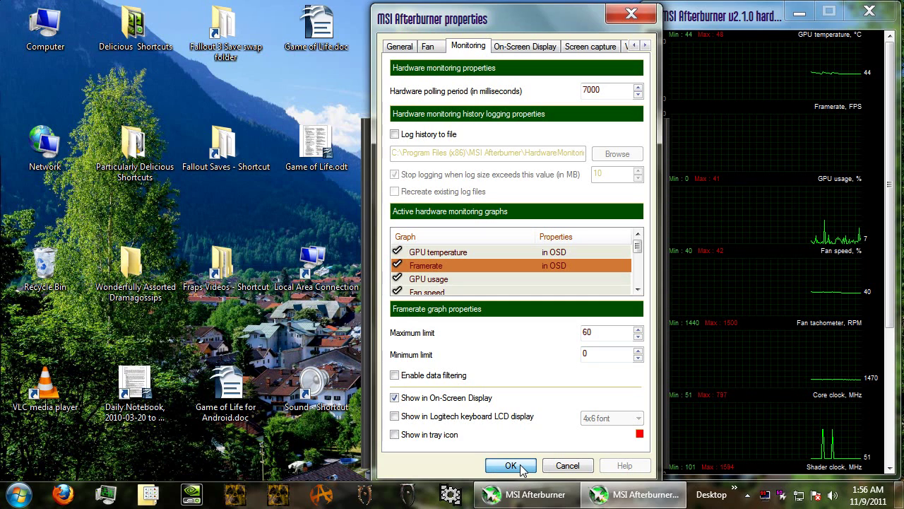
Step: Confirm the monitoring properties with OK
click(510, 467)
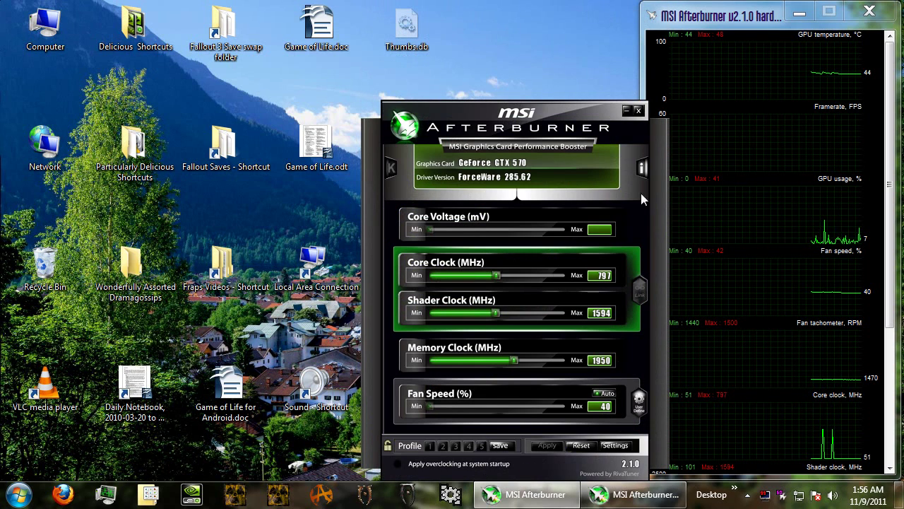